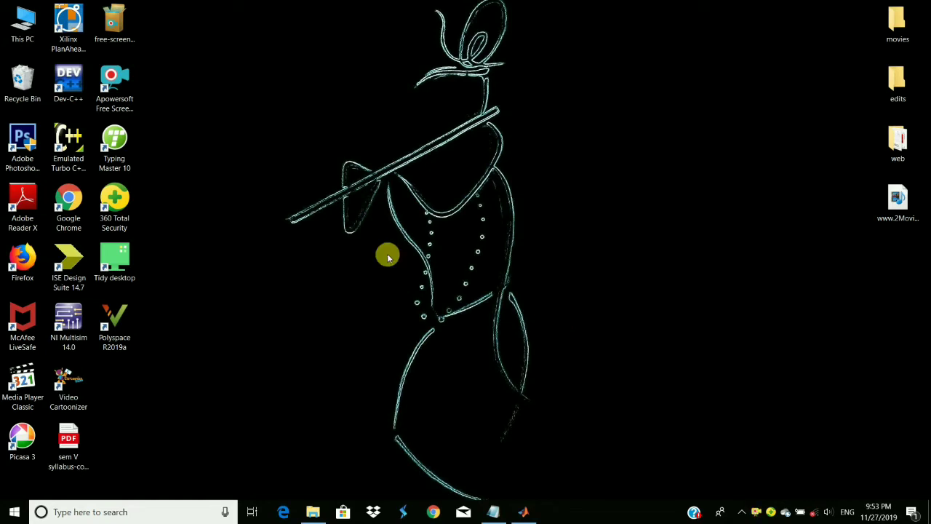
- Launch NI Multisim 14.0 from its desktop icon to get a blank Design1 sheet
double_click(69, 332)
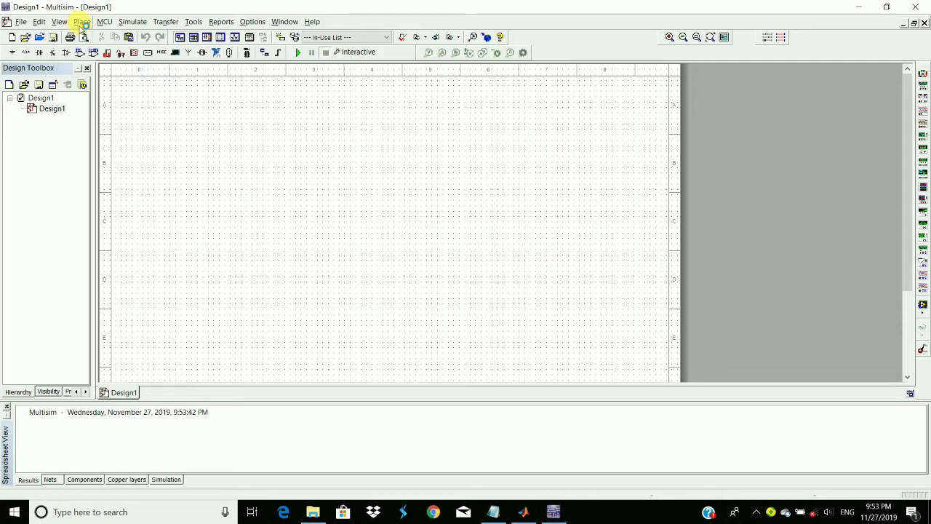
- Search '1n4007' in the Diodes group and confirm the 1N4007G diode
click(82, 22)
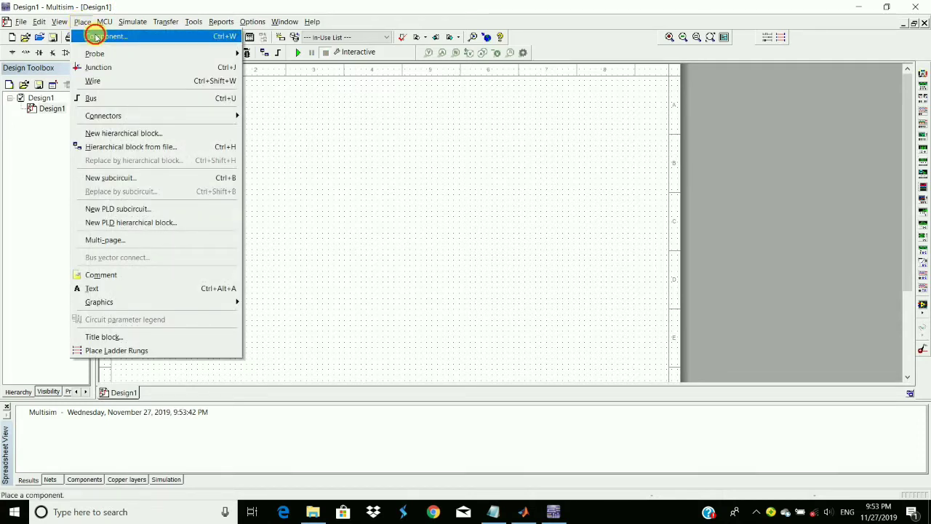
click(97, 36)
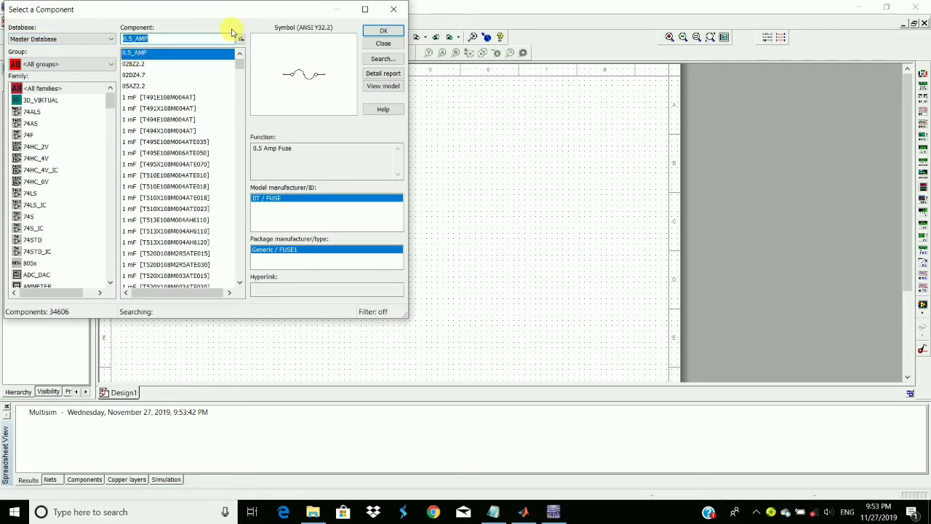
click(86, 67)
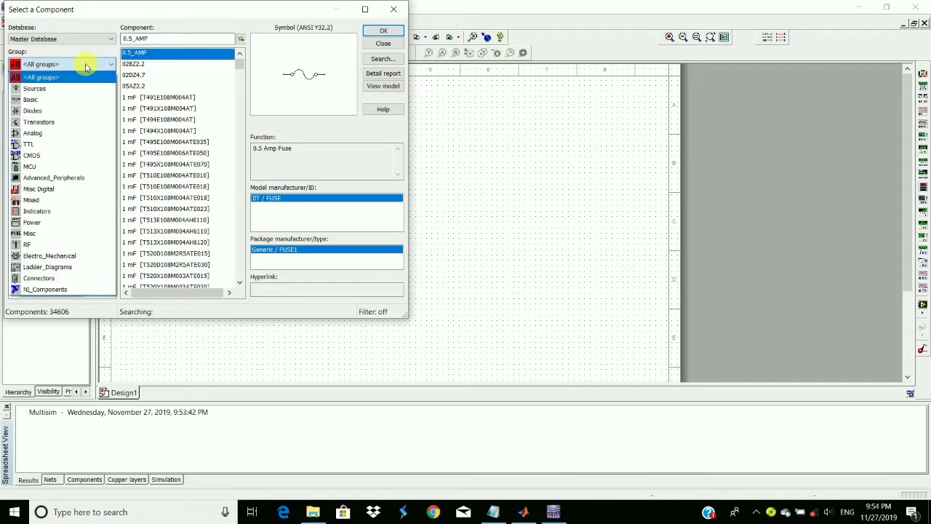
click(54, 109)
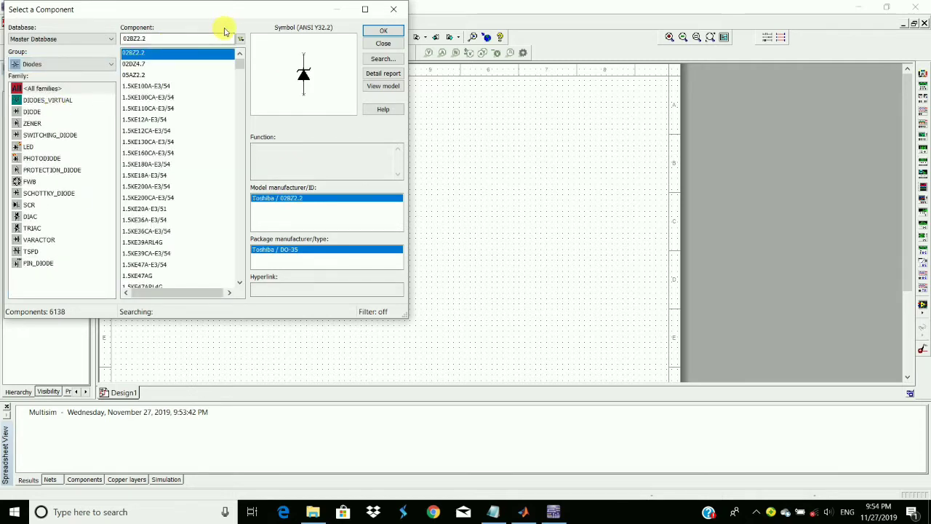
click(227, 38)
key(BackSpace)
key(BackSpace)
key(BackSpace)
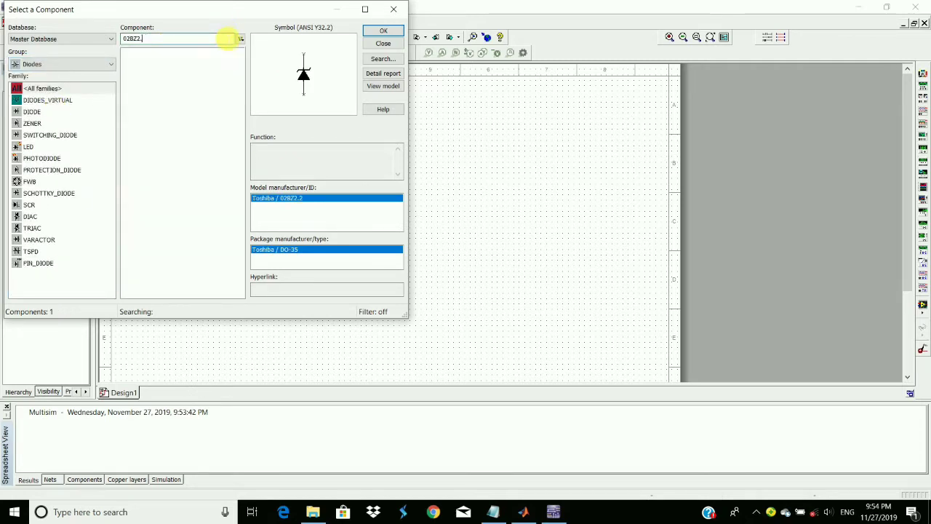
key(BackSpace)
key(BackSpace)
key(BackSpace)
key(BackSpace)
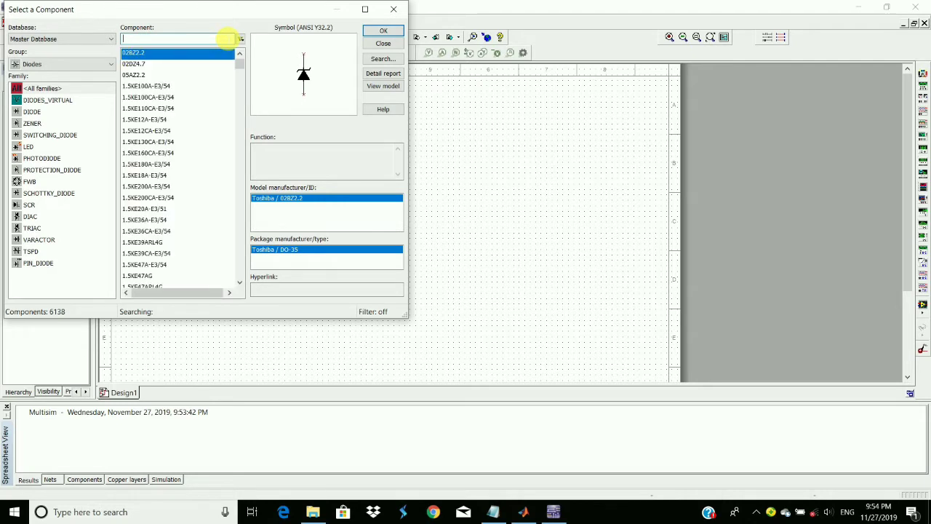
text(1n)
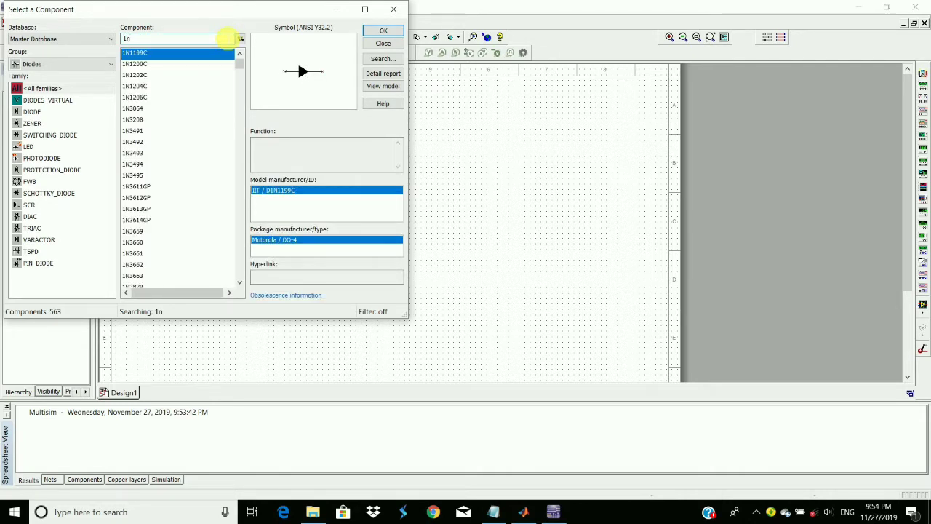
text(40)
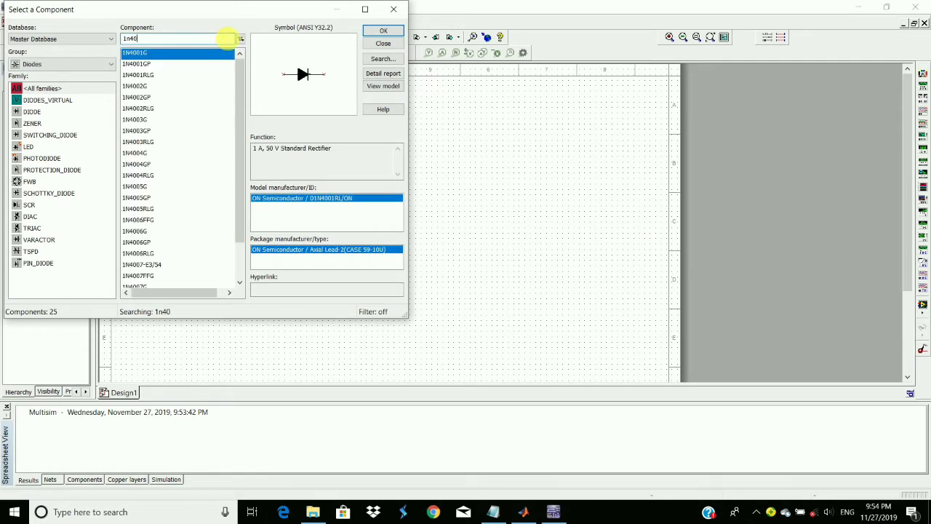
text(07G)
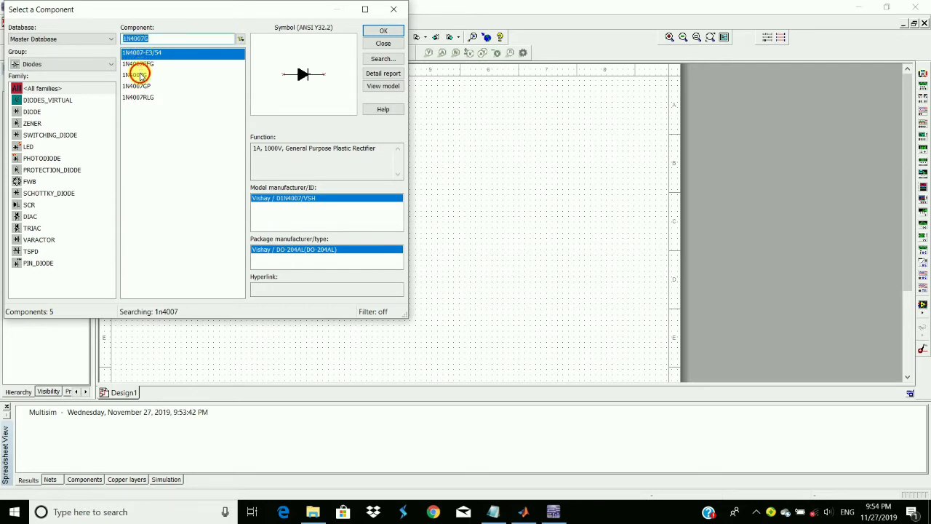
click(141, 75)
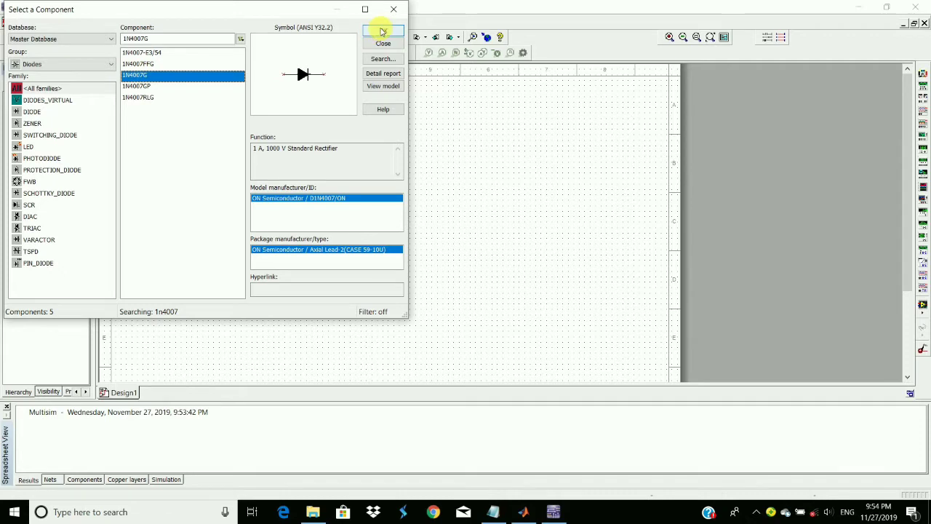
click(382, 32)
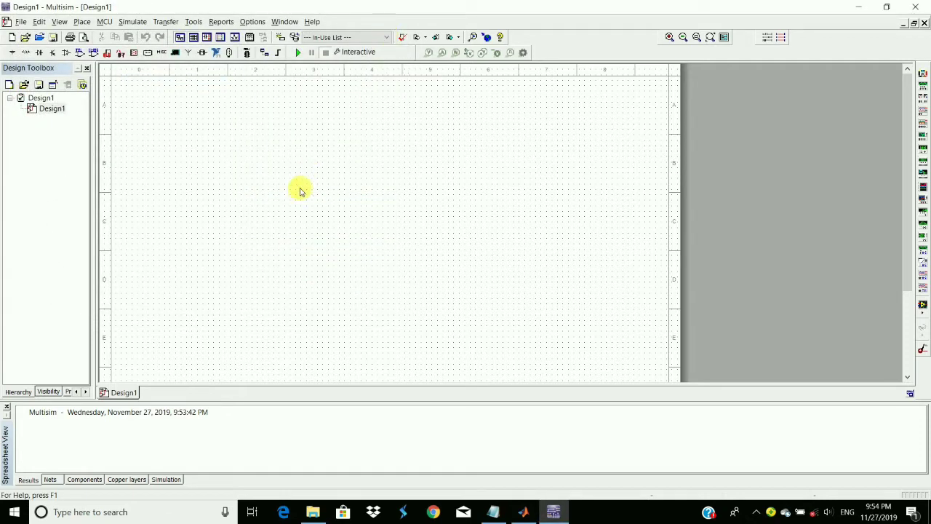
- Place diode D1, then pick a 1k resistor from the Basic group and rotate it upright
click(313, 175)
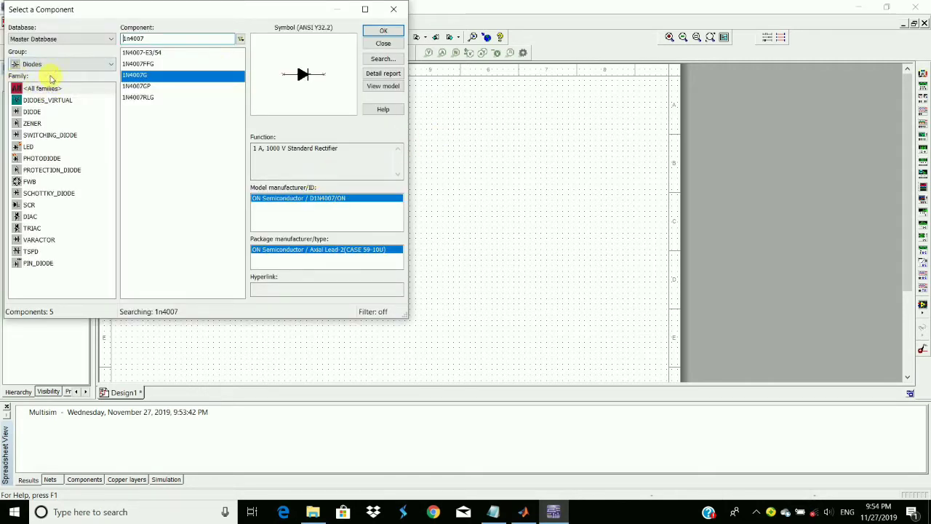
click(46, 64)
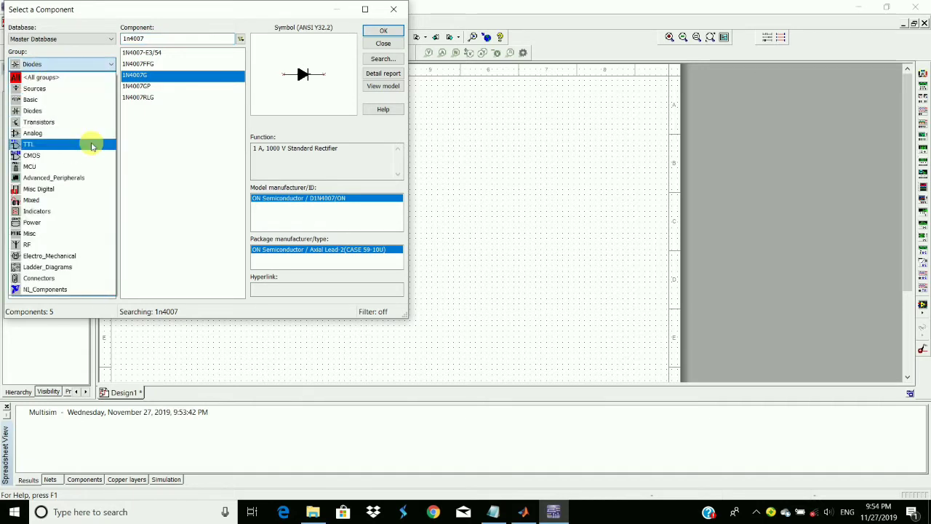
click(69, 101)
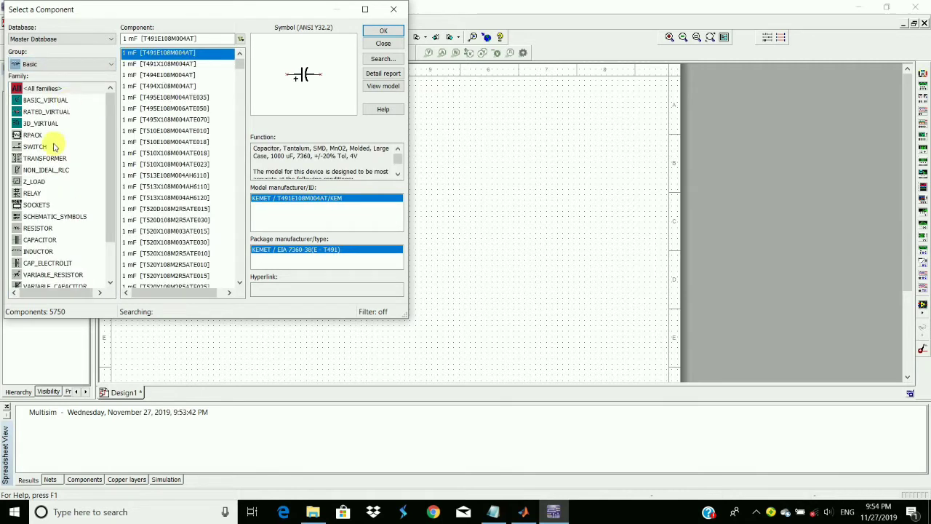
click(45, 228)
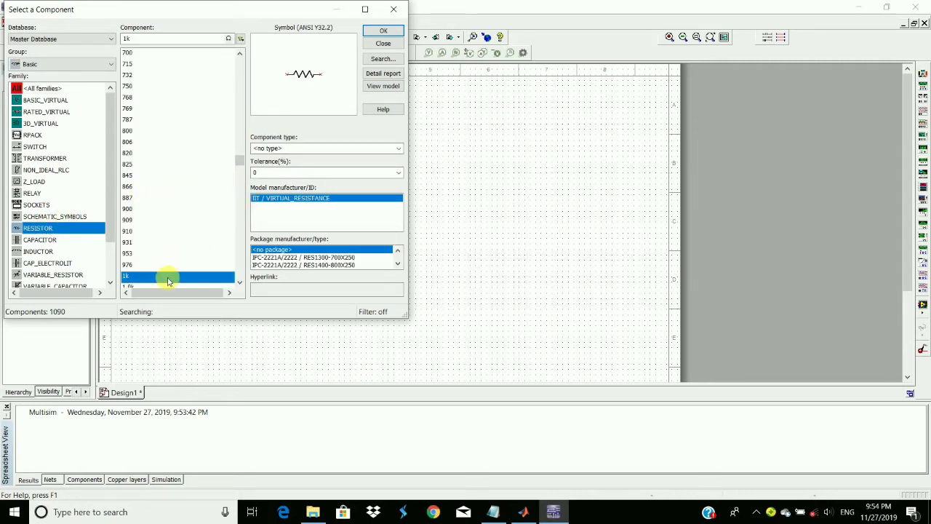
click(378, 32)
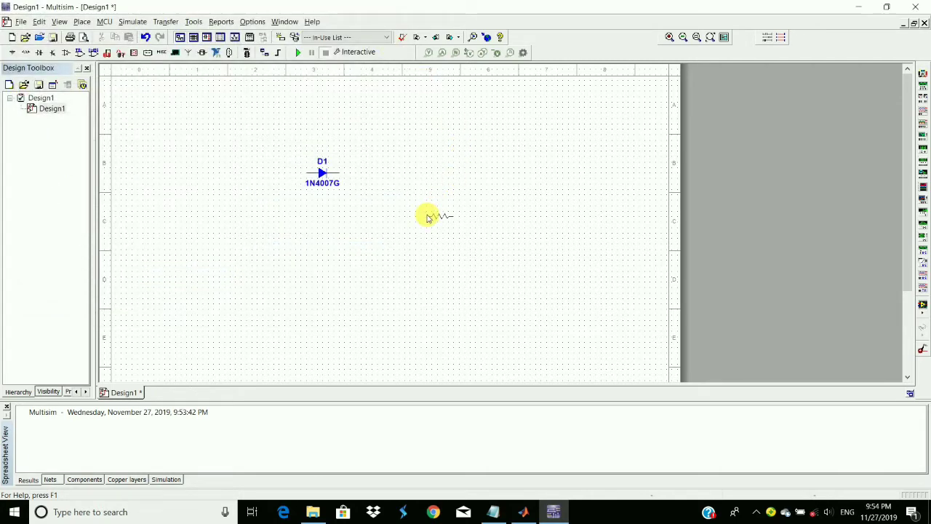
key(ctrl+r)
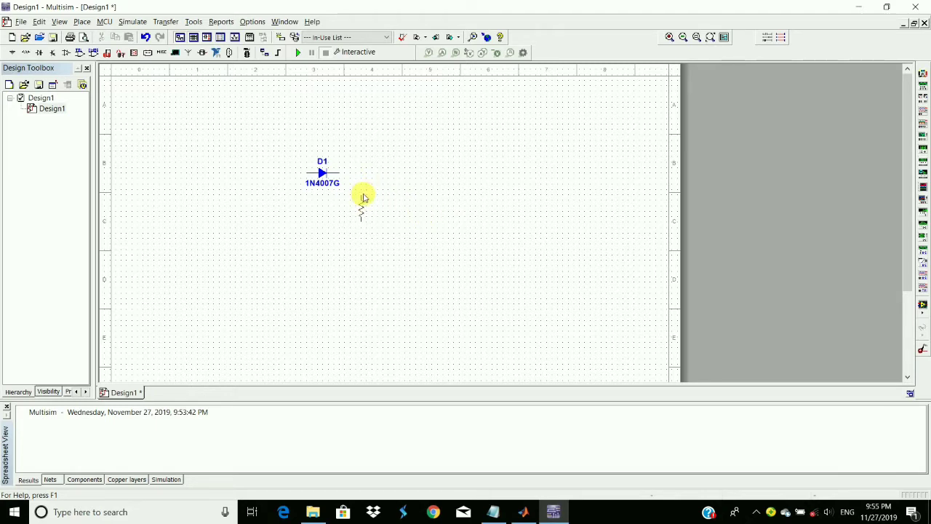
- Place resistor R1 beside D1 and add an AC_VOLTAGE source V1 left of the diode
click(364, 196)
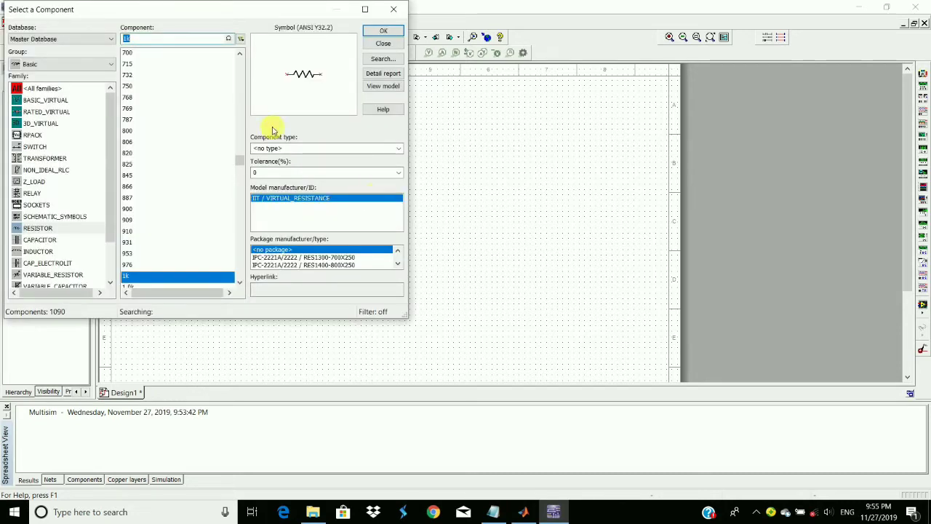
click(70, 68)
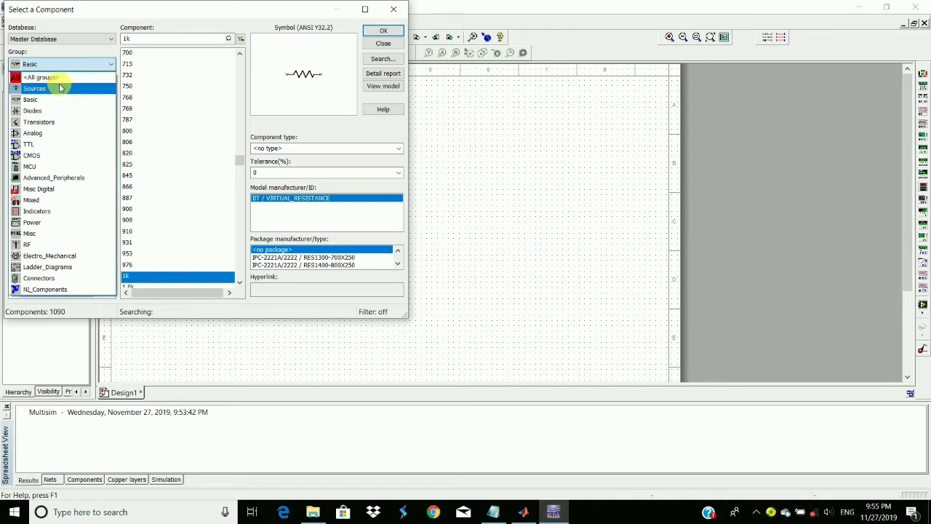
click(60, 88)
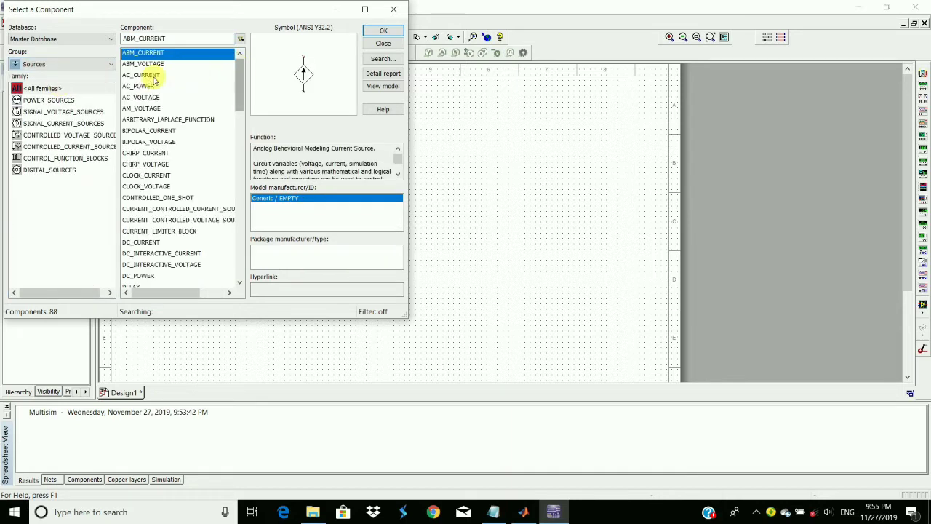
click(54, 114)
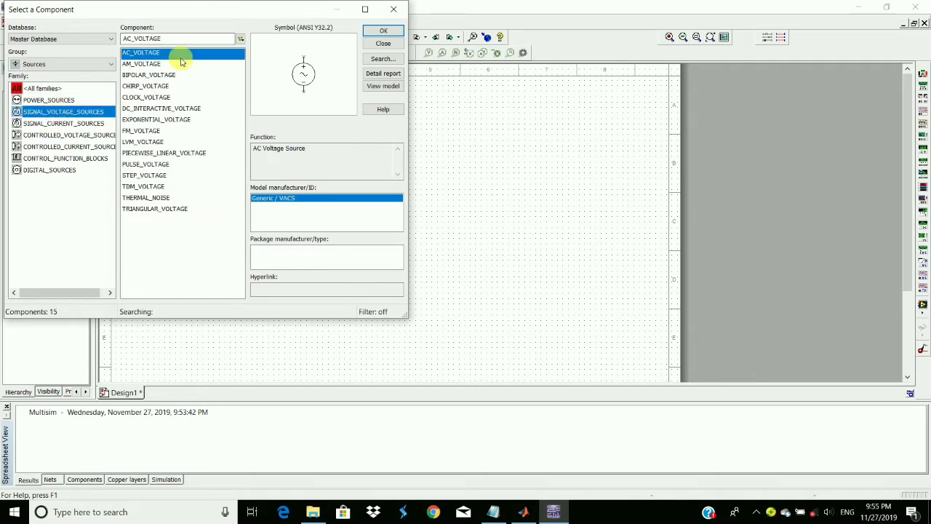
click(388, 32)
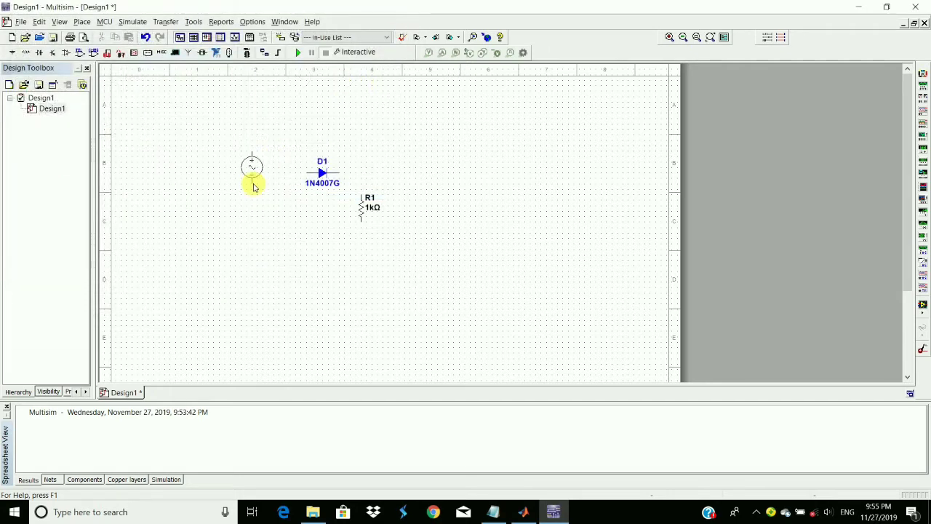
right_click(258, 228)
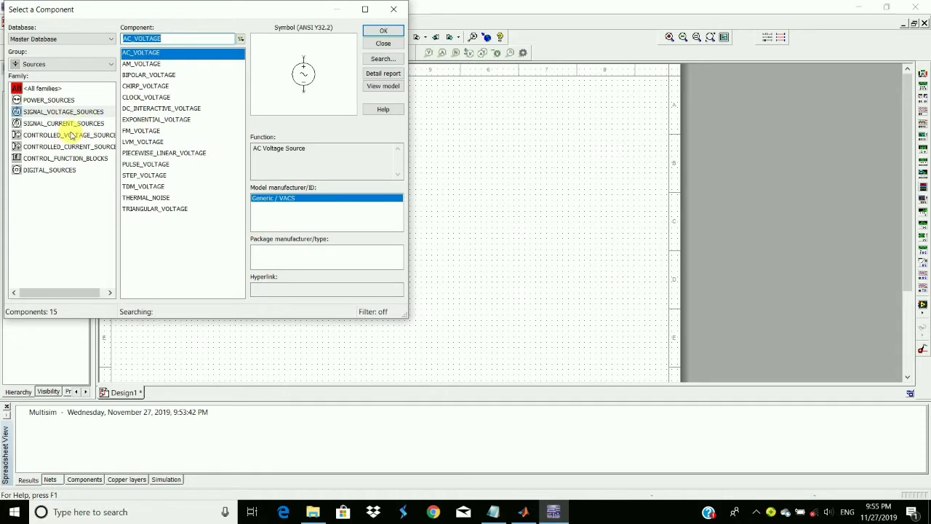
- Search 'gr' in the Sources group and take the GROUND part for below R1
click(64, 90)
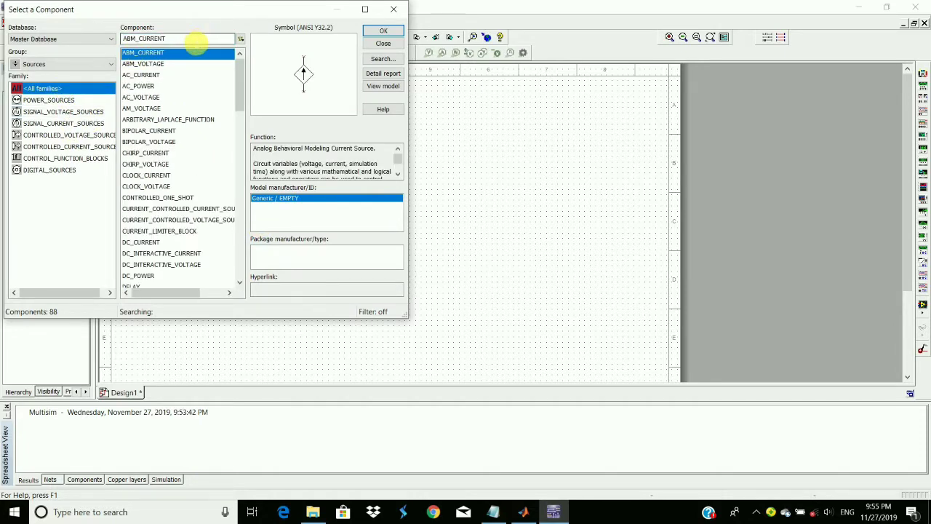
click(196, 44)
key(BackSpace)
key(BackSpace)
key(BackSpace)
key(BackSpace)
key(BackSpace)
key(BackSpace)
key(BackSpace)
key(BackSpace)
key(BackSpace)
key(BackSpace)
key(BackSpace)
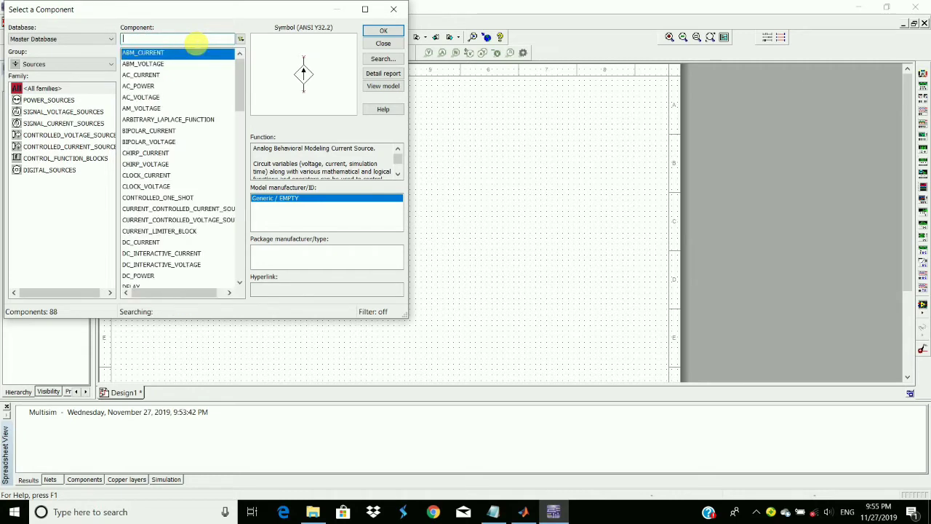
text(grou)
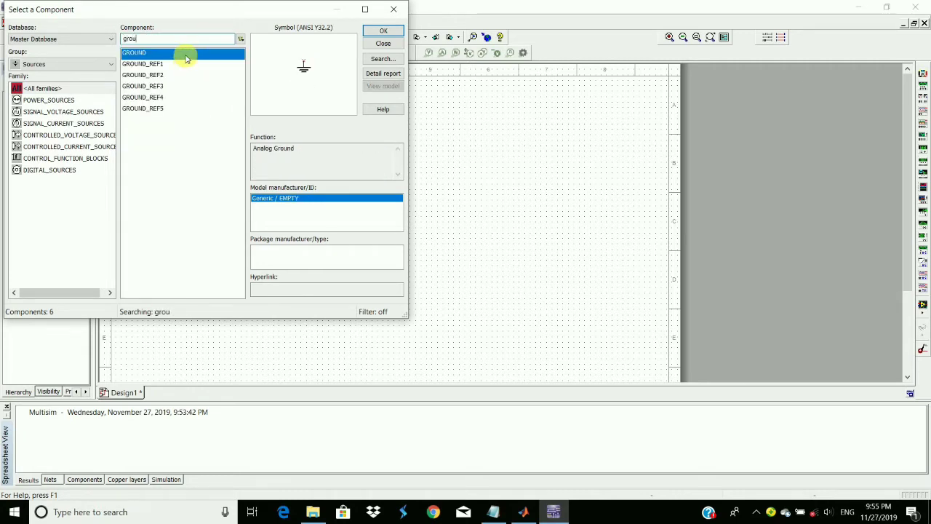
click(380, 43)
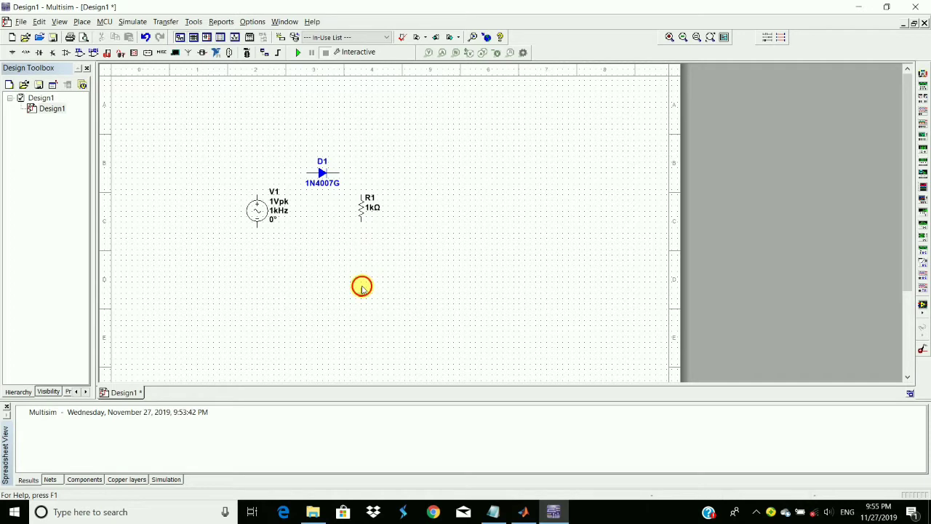
key(ctrl+w)
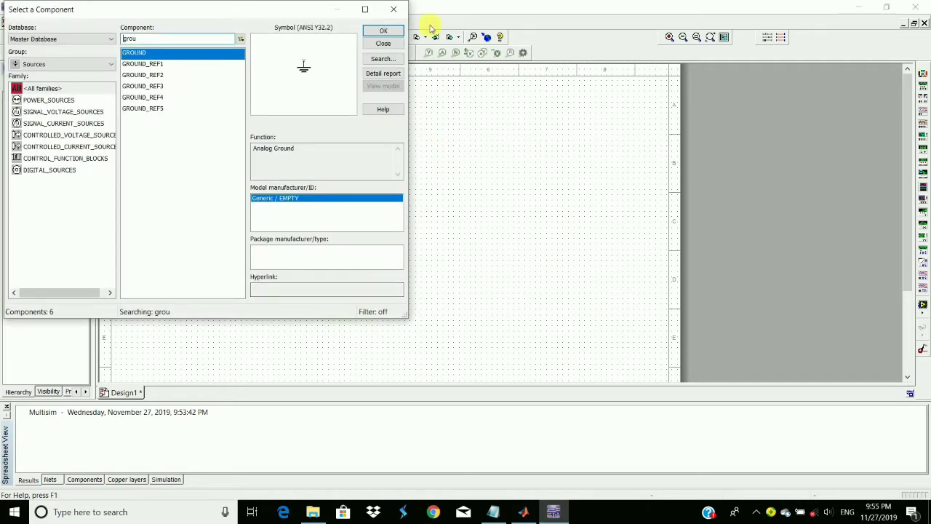
click(397, 10)
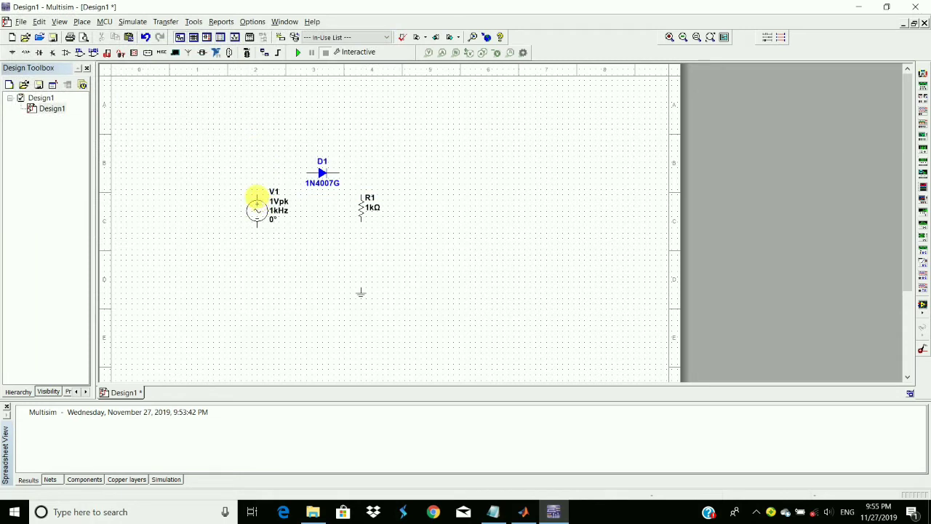
- Wire V1 to D1, D1 to R1's top, and both V1's and R1's bottoms to ground
click(256, 196)
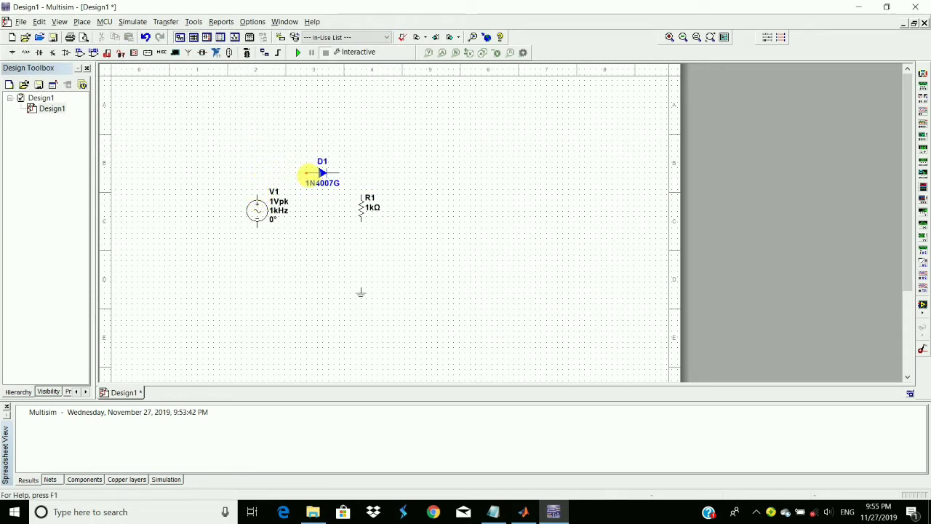
click(316, 174)
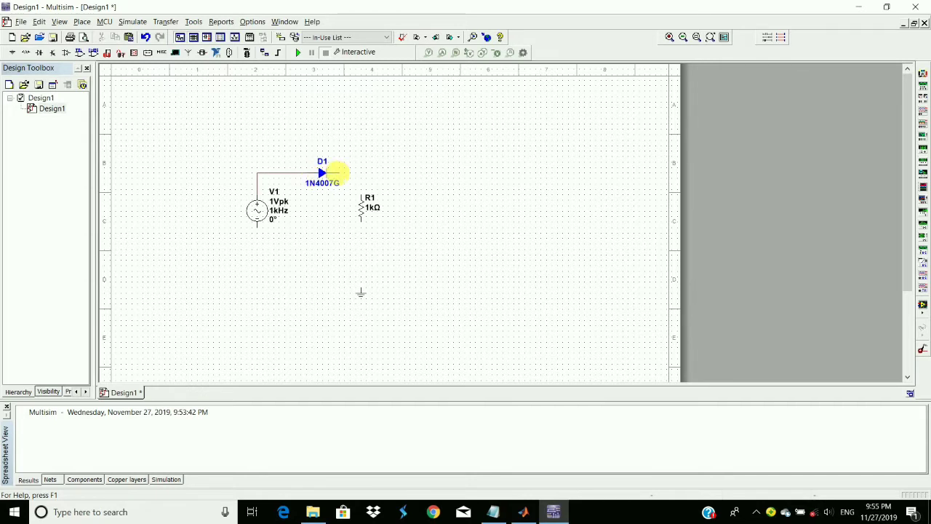
click(337, 174)
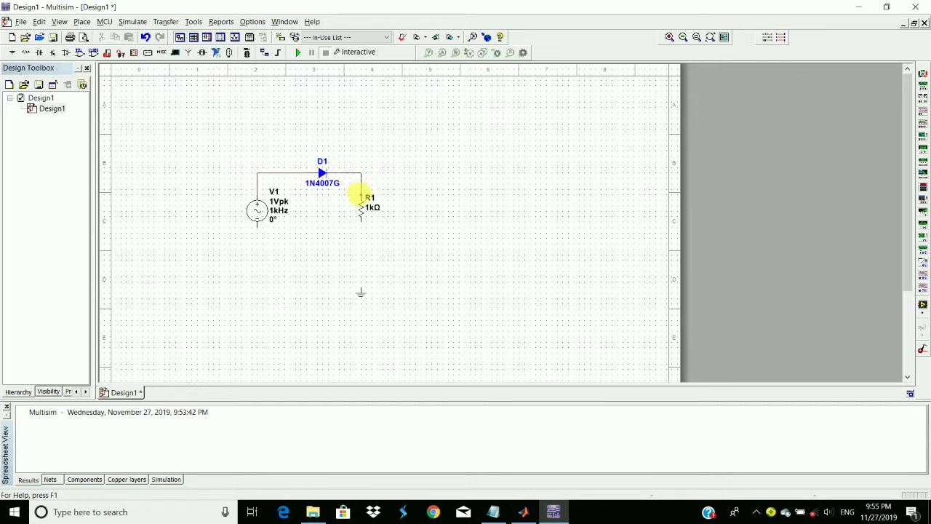
click(361, 197)
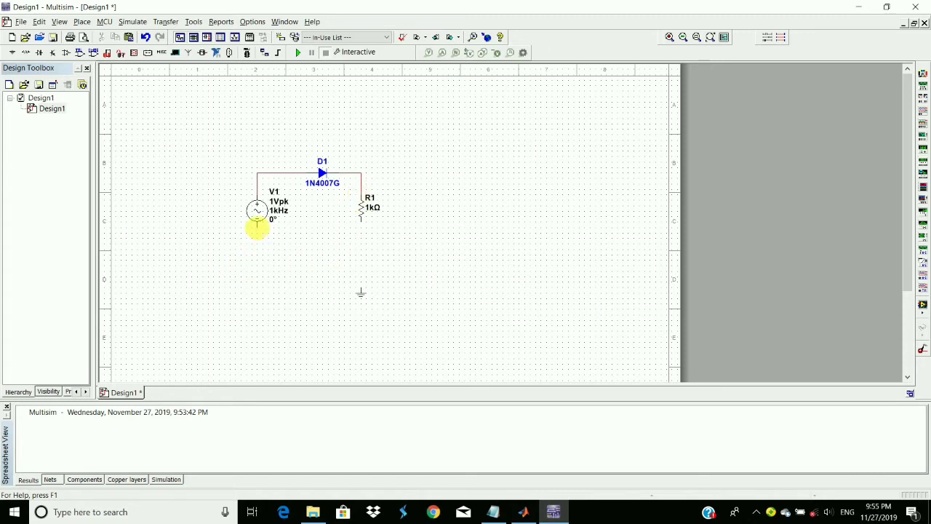
click(257, 227)
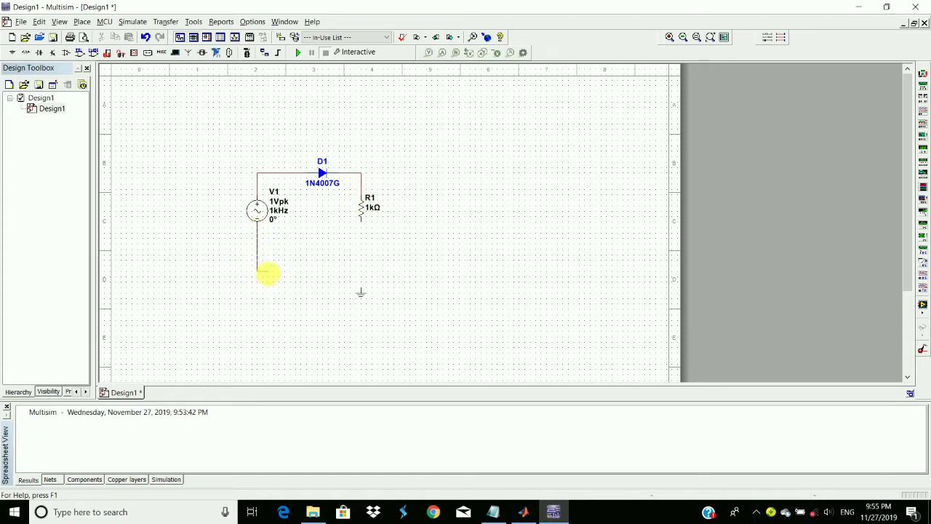
click(360, 287)
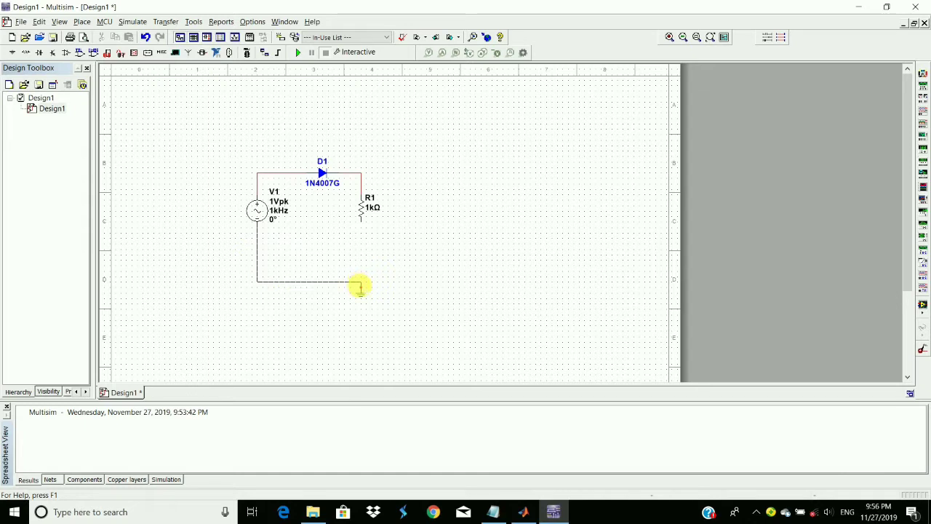
click(360, 218)
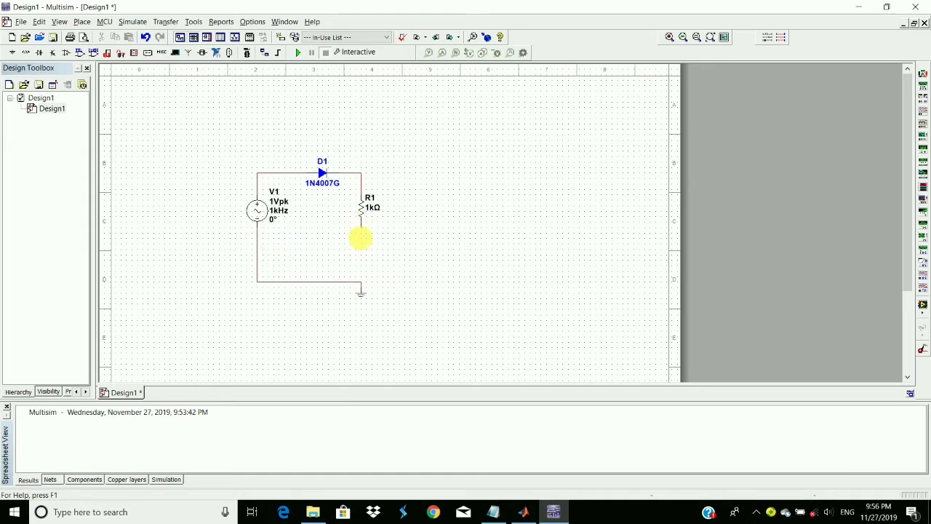
click(359, 283)
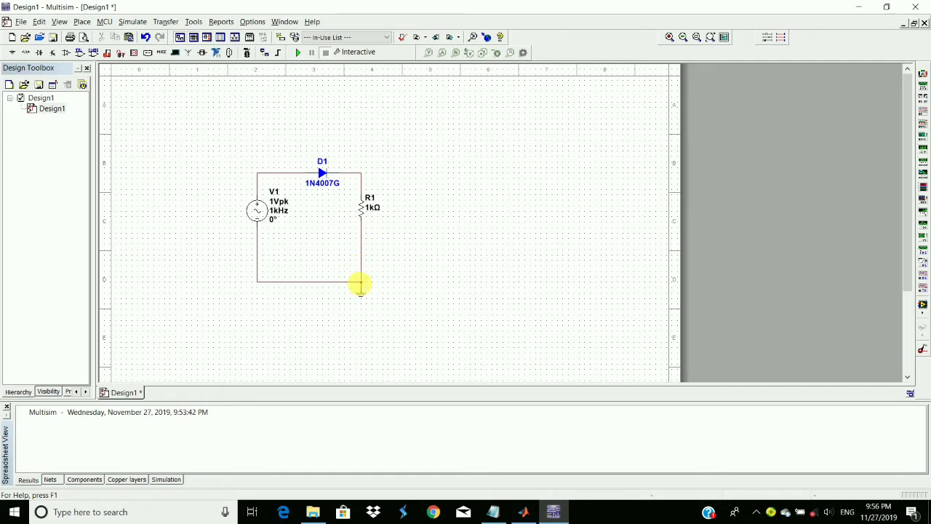
- Place oscilloscope XSC1 right of the circuit and wire channel A from R1's top to ground
click(922, 114)
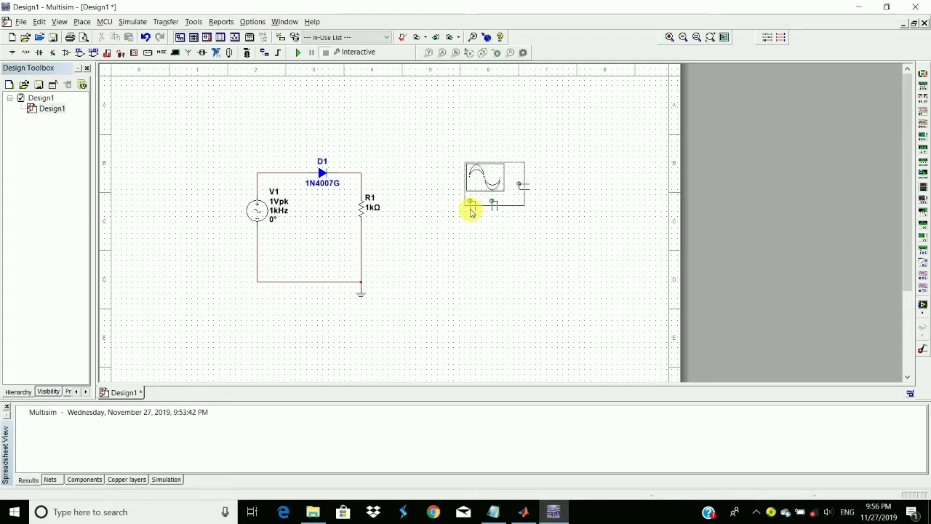
click(470, 211)
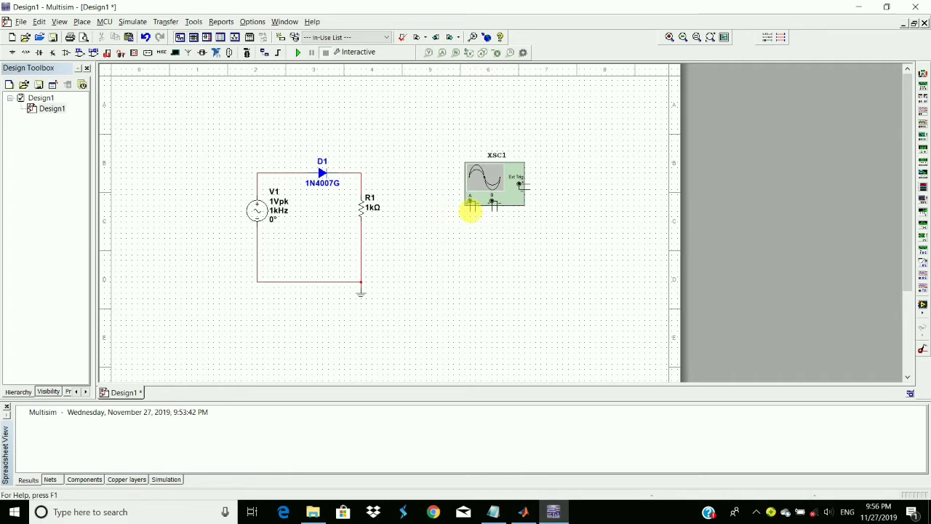
click(471, 209)
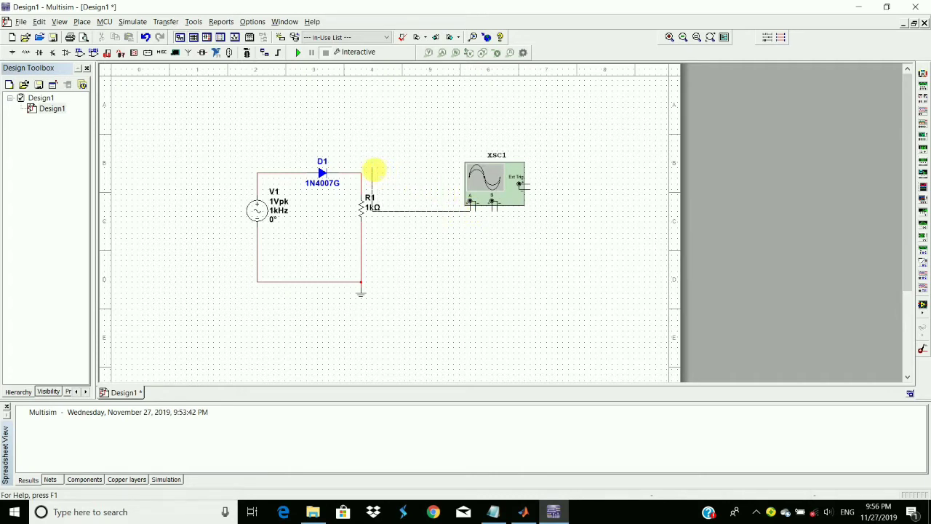
click(361, 175)
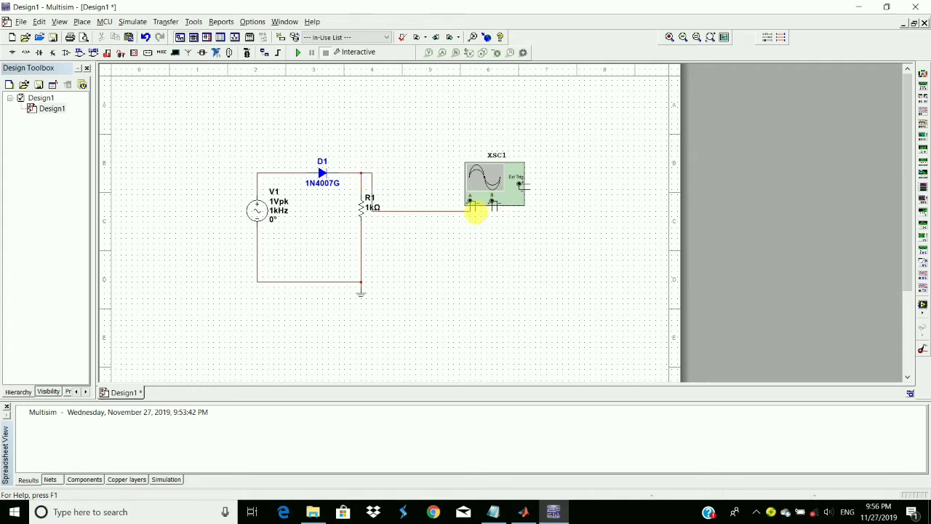
click(475, 211)
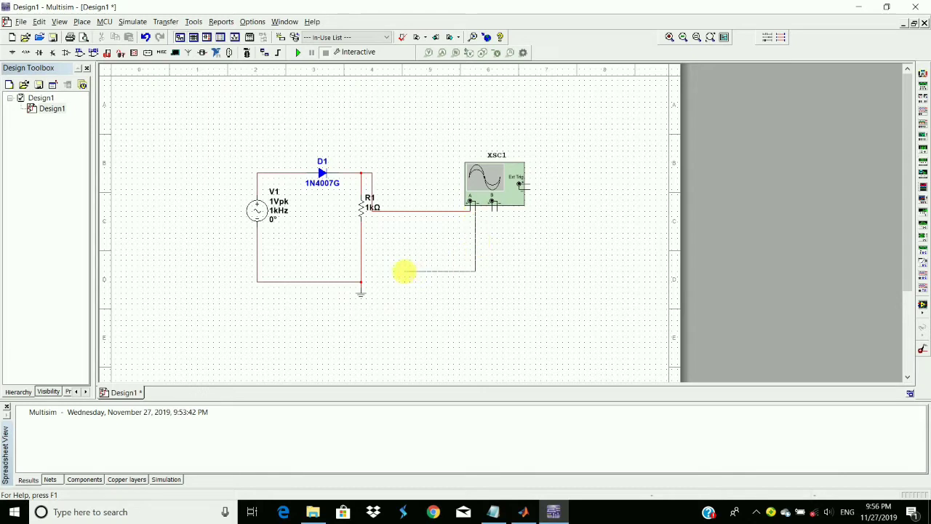
click(361, 282)
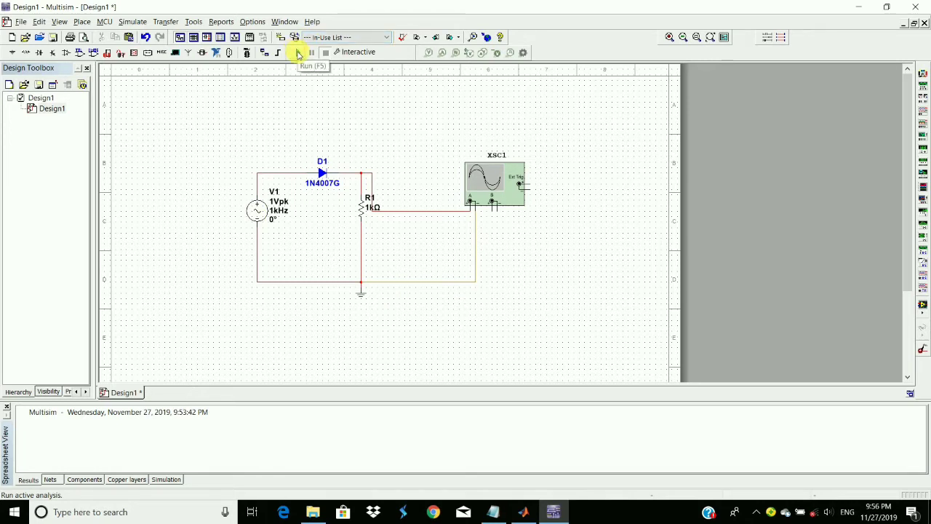
- Run the simulation, open XSC1, and set channel A to 200 mV/Div
click(298, 53)
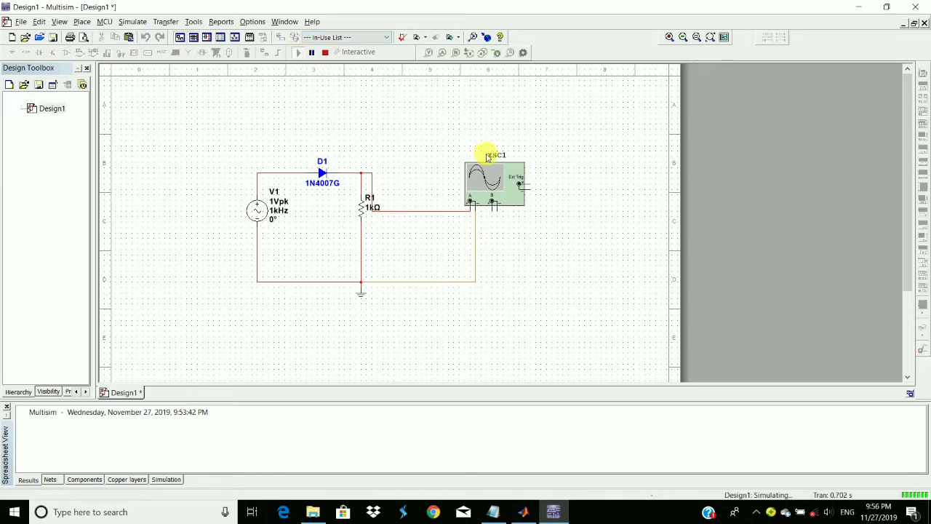
double_click(489, 178)
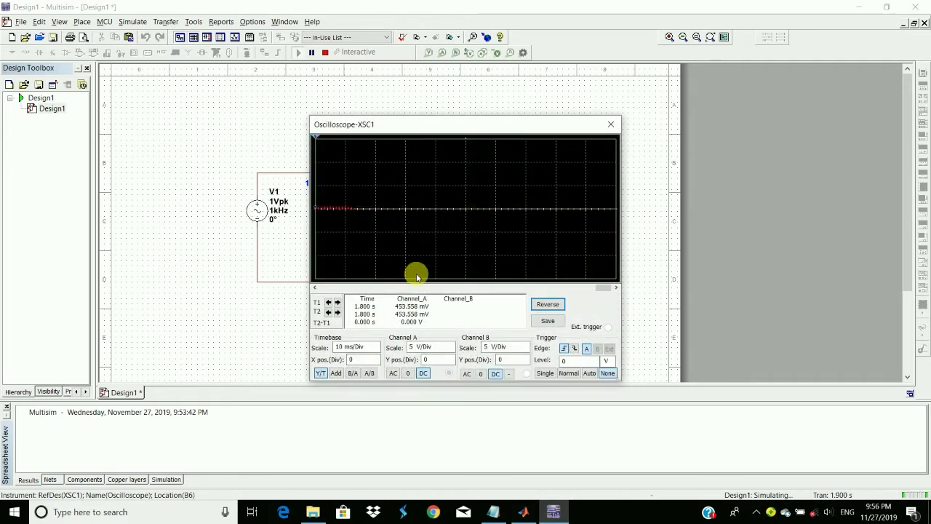
click(444, 348)
click(451, 351)
click(451, 351)
click(451, 350)
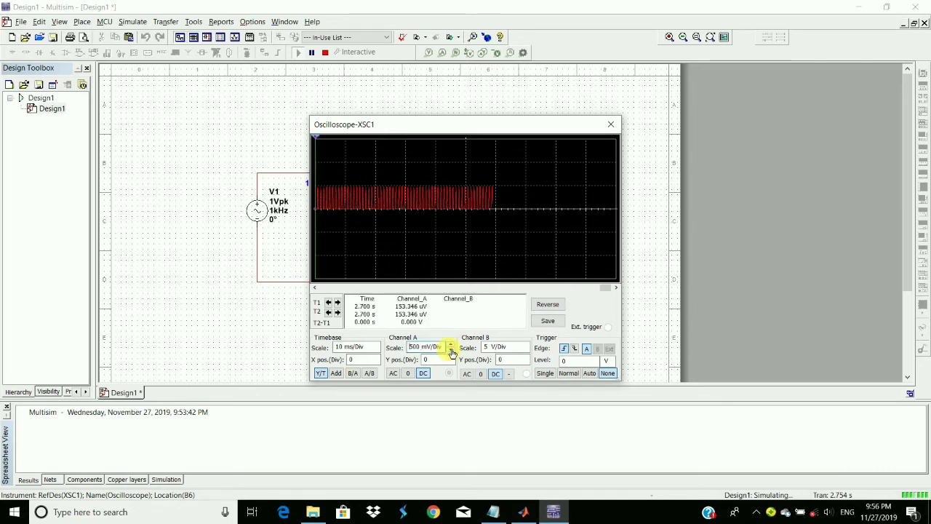
click(451, 351)
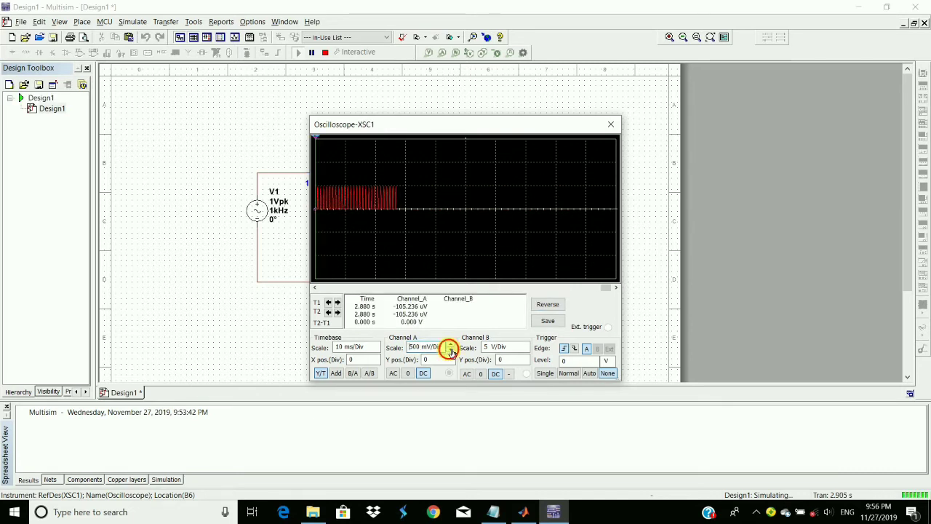
- Set the timebase to 1 ms/Div, keep channel A at 200 mV/Div, and pause the simulation
click(370, 347)
click(378, 351)
click(378, 351)
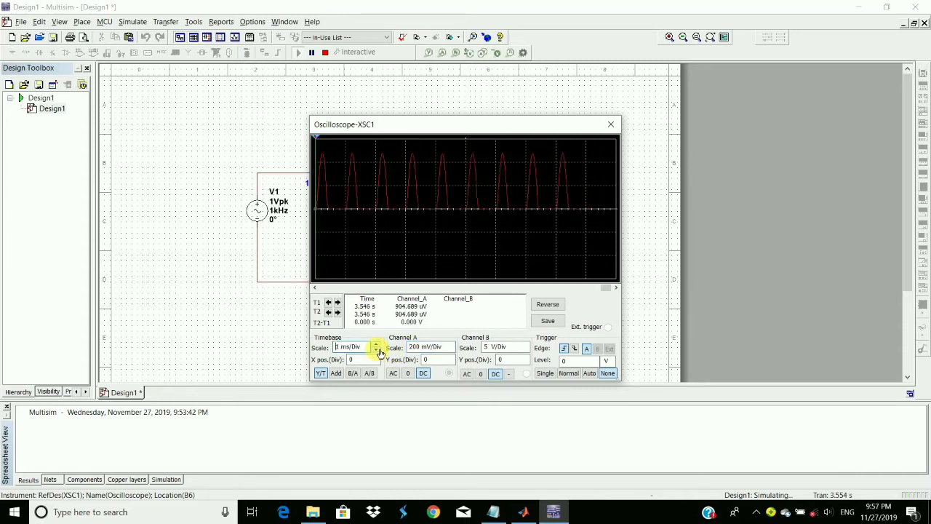
click(378, 350)
click(443, 351)
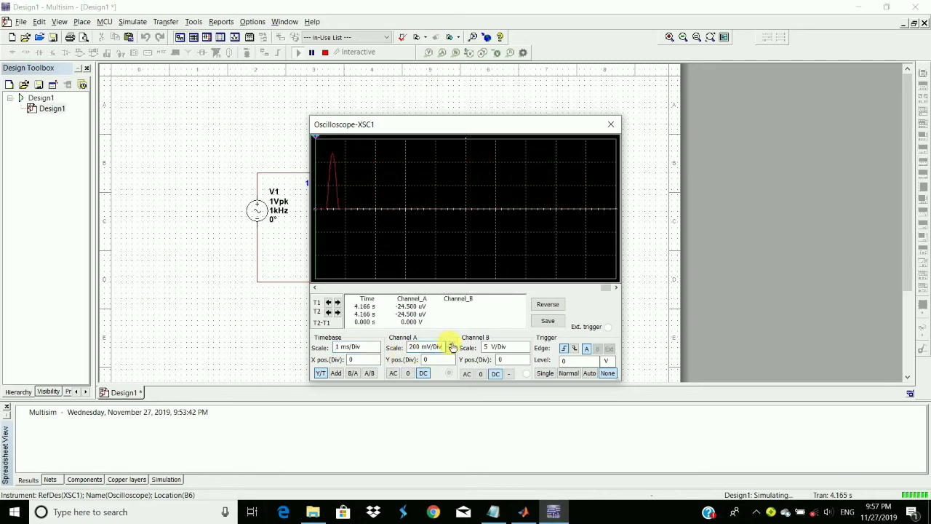
click(452, 345)
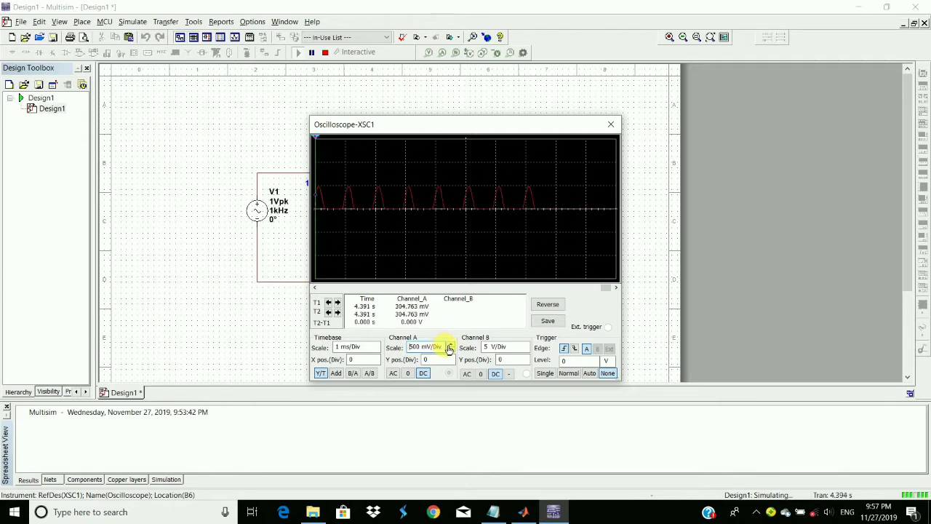
click(451, 350)
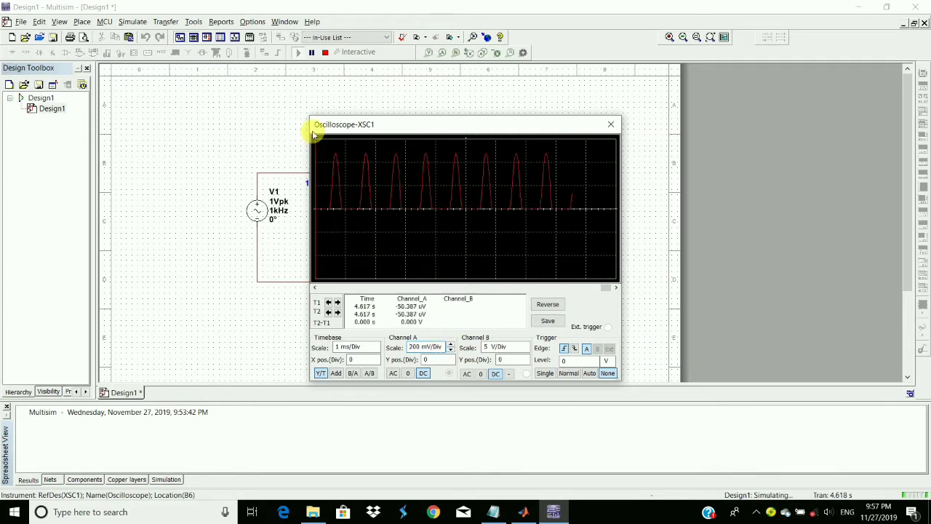
click(313, 54)
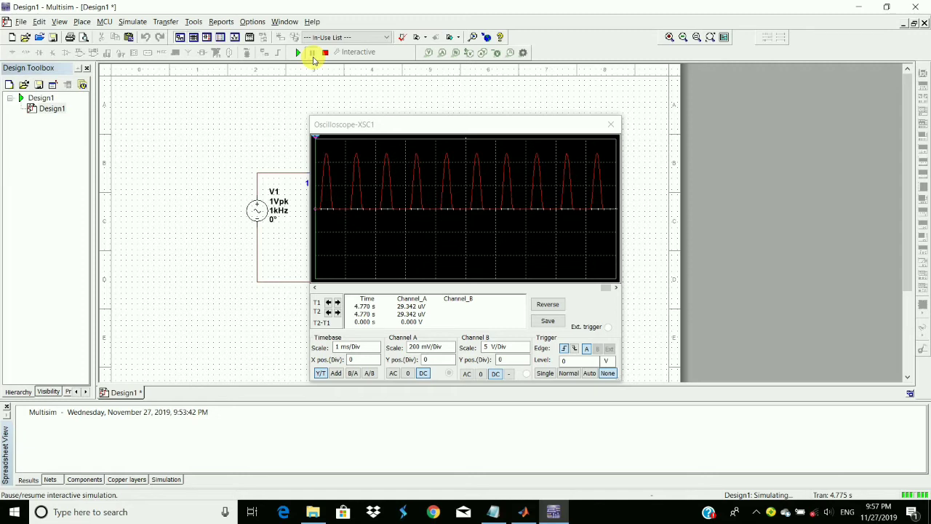
- Close the scope, stop the simulation, and delete the wires from R1 to the oscilloscope
click(611, 128)
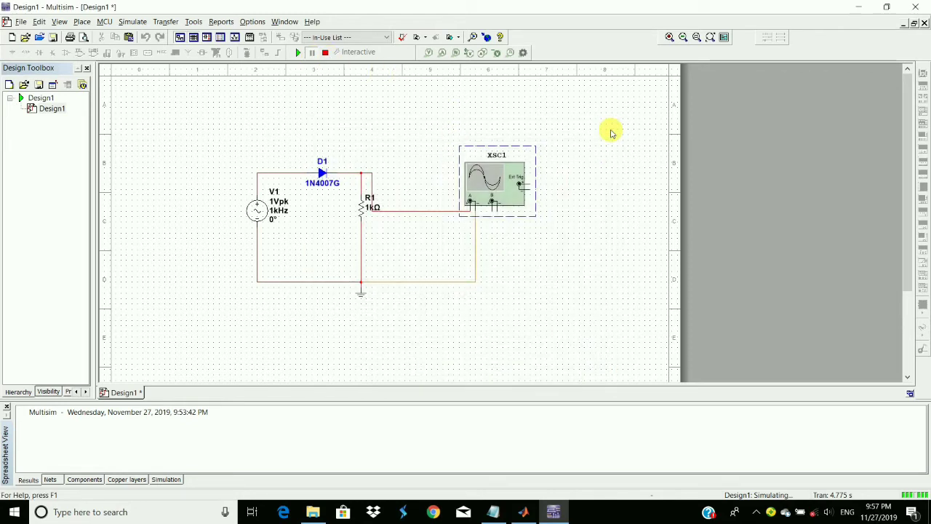
click(325, 53)
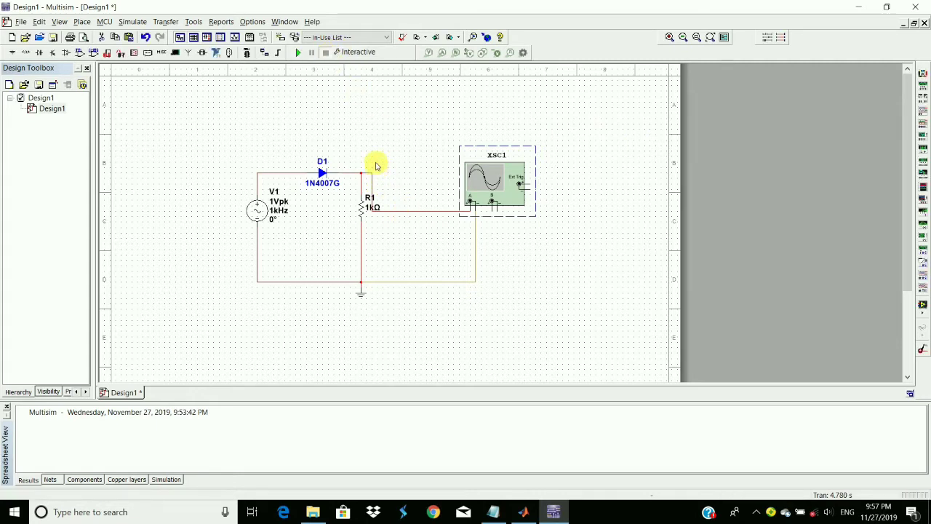
click(374, 162)
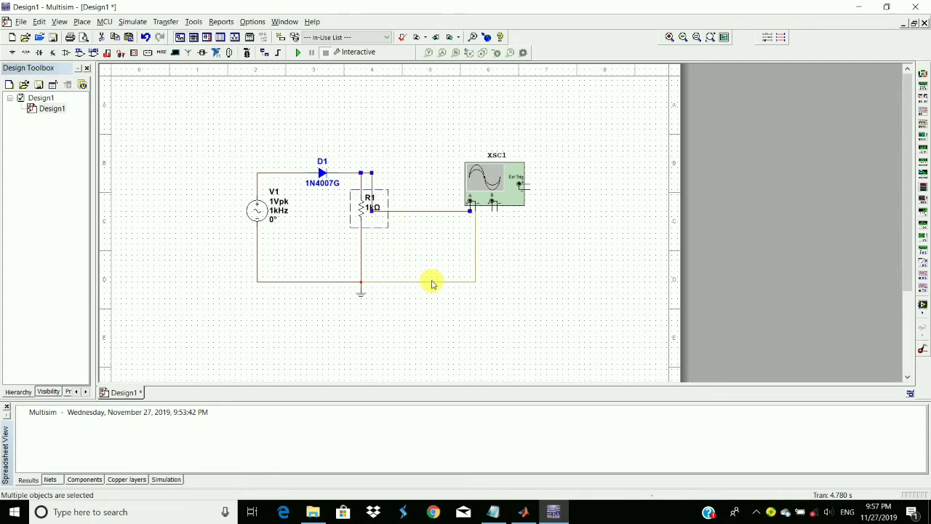
click(445, 138)
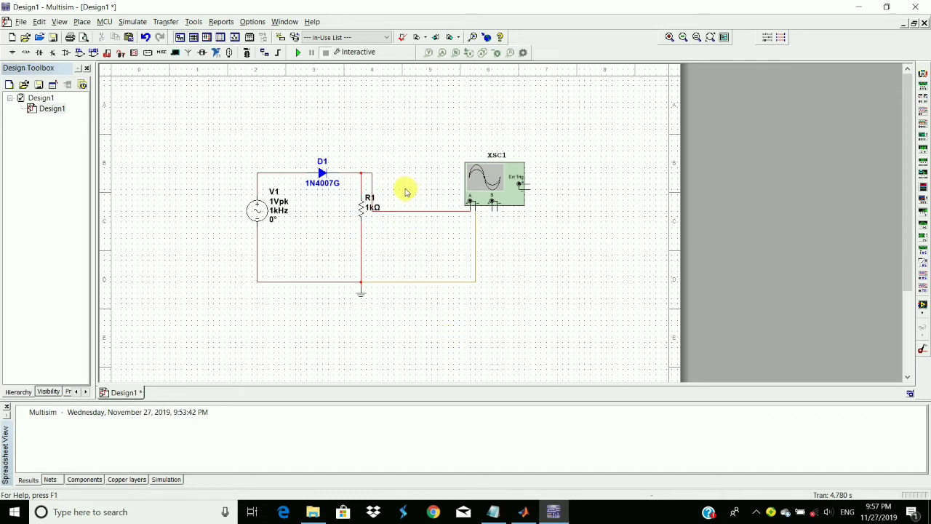
drag(399, 188, 430, 311)
key(Delete)
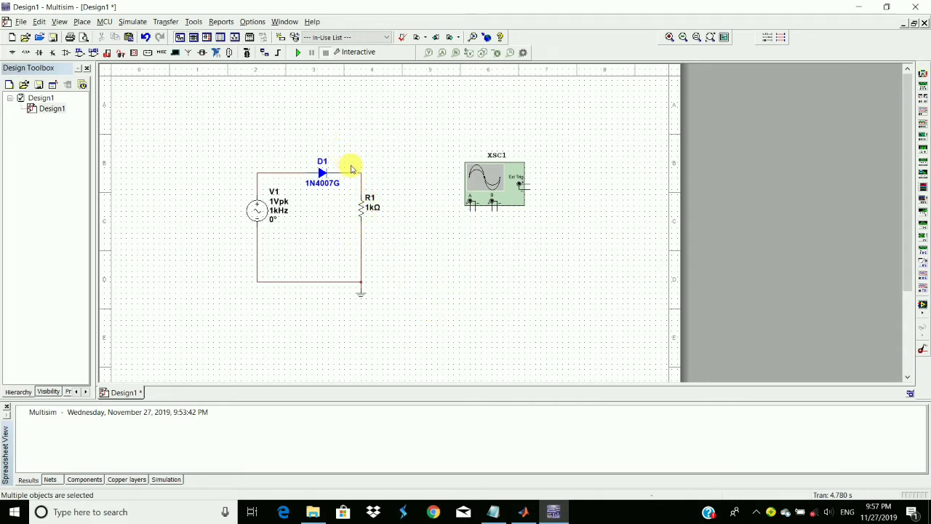
- Delete the D1–R1, R1–ground and V1–D1 wires
click(352, 161)
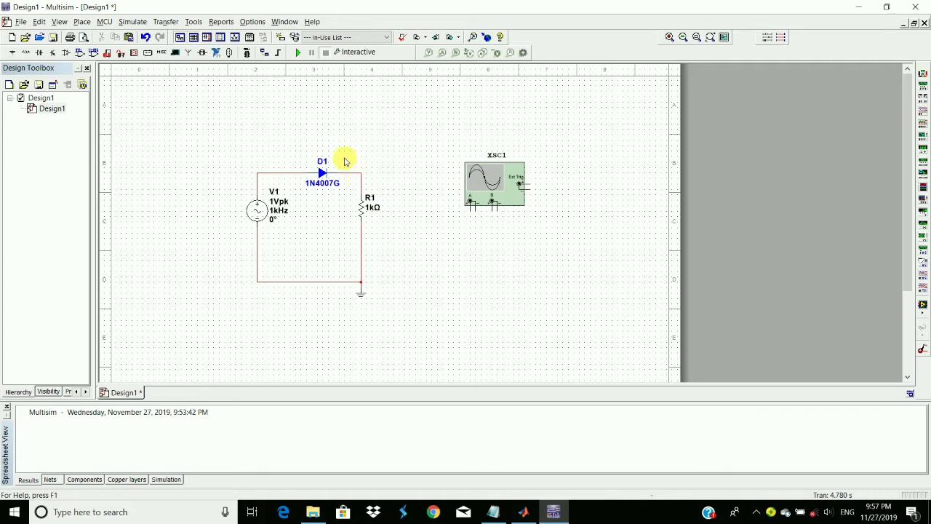
click(350, 159)
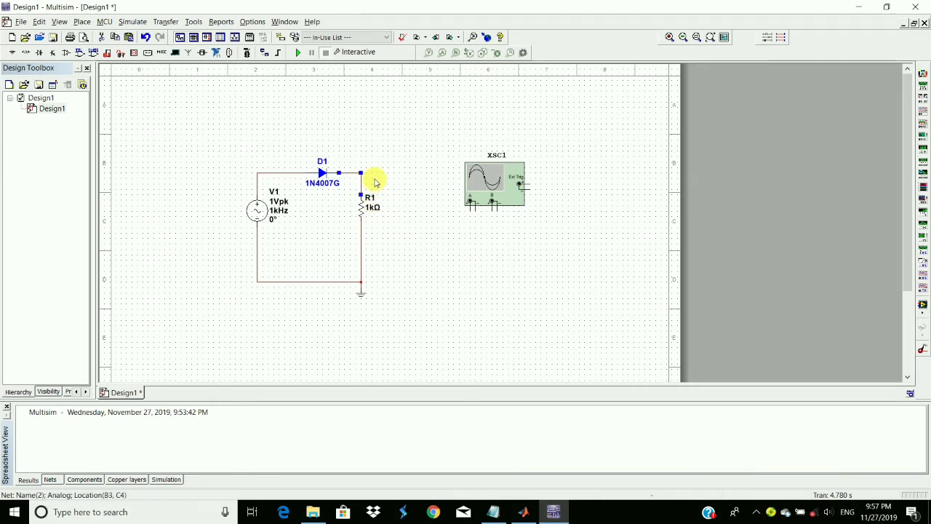
key(Delete)
click(357, 252)
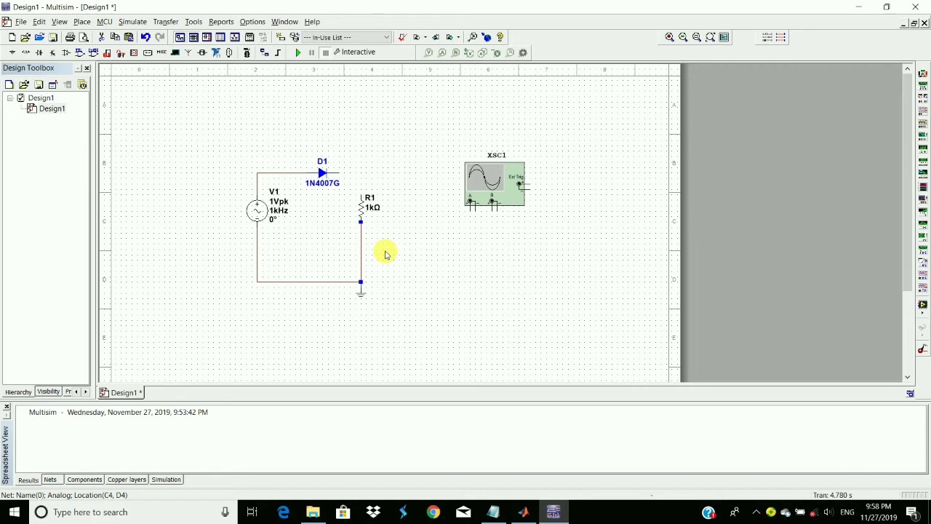
key(Delete)
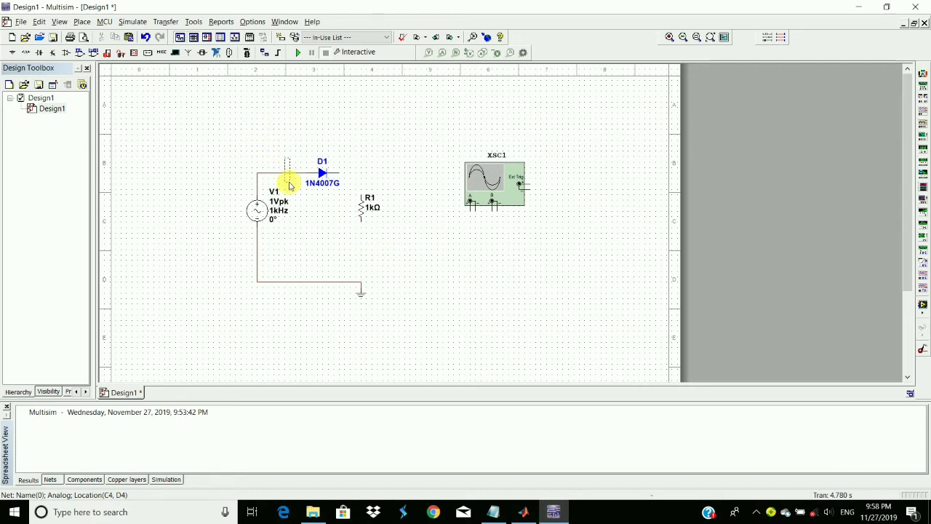
click(295, 188)
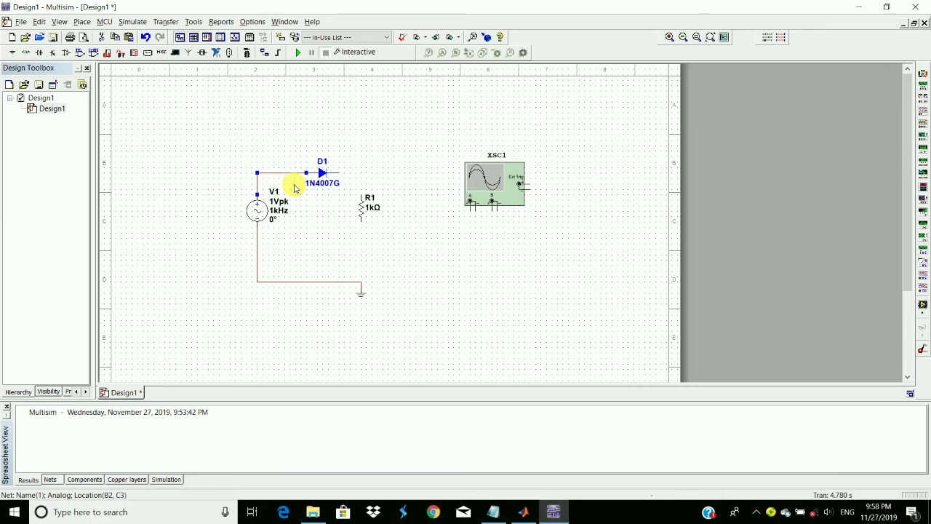
key(Delete)
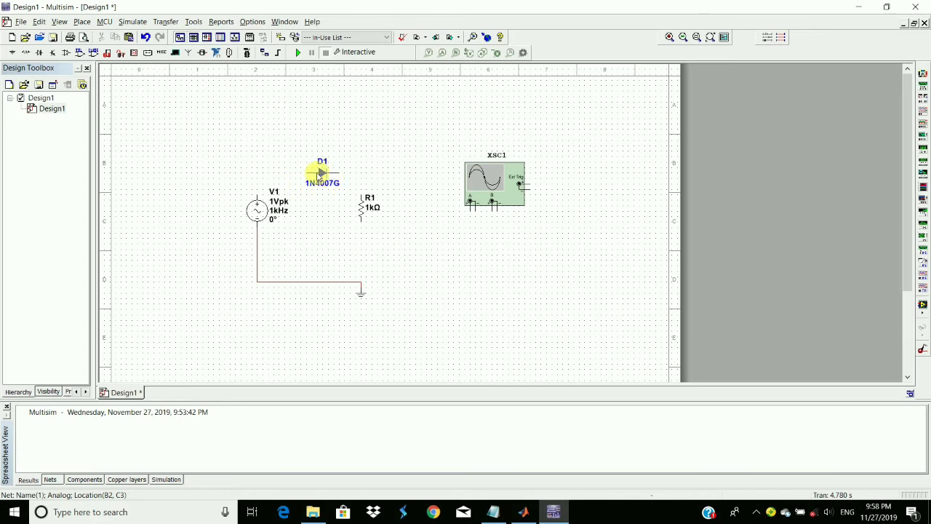
- Rotate diode D1 twice with Ctrl+R so it points backwards
click(318, 173)
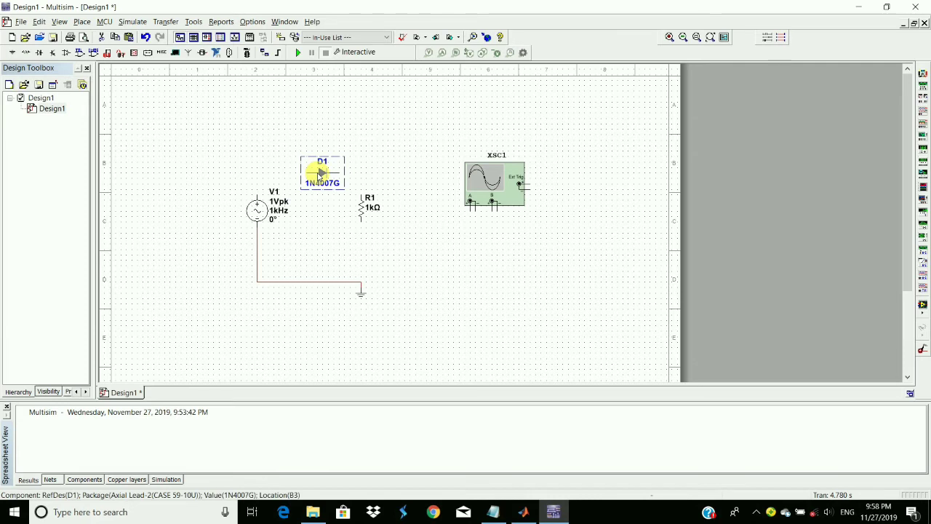
key(ctrl+r)
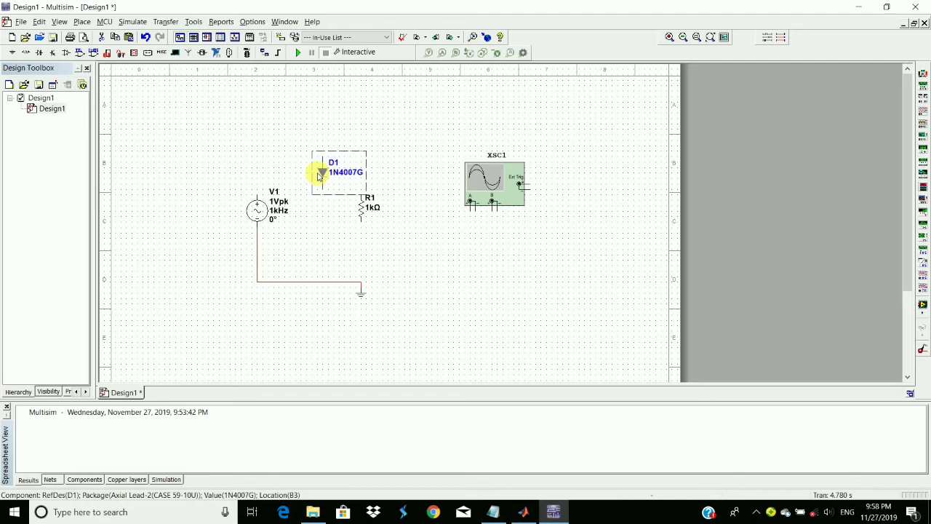
key(ctrl+r)
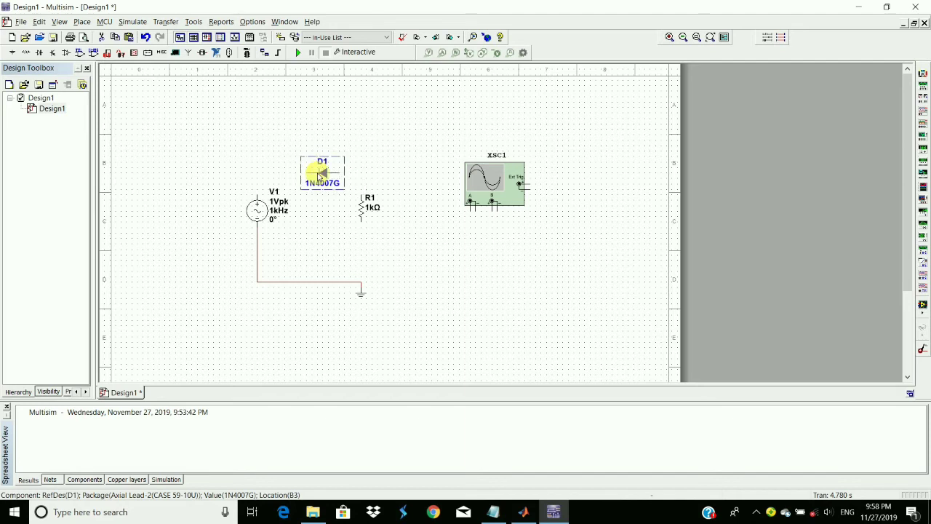
click(254, 182)
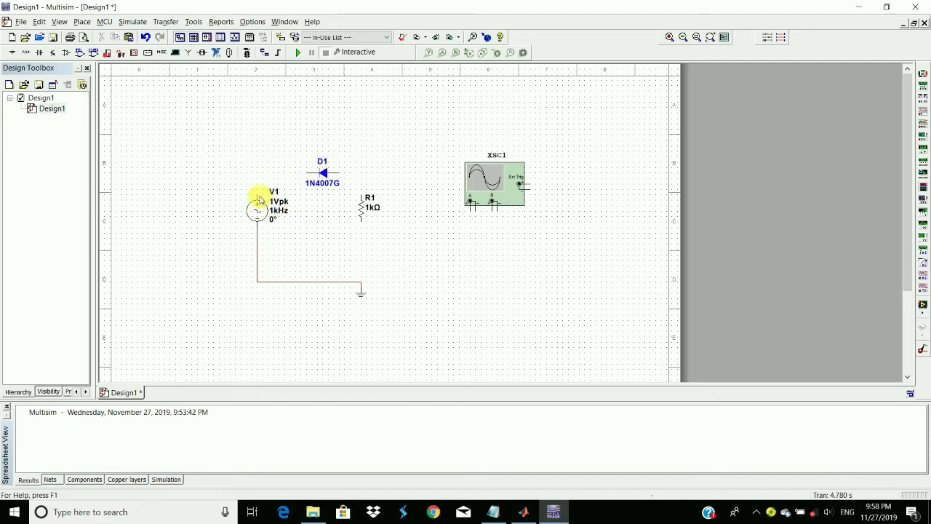
- Rewire V1 to D1, D1 to R1's top, and R1's bottom to ground
click(256, 198)
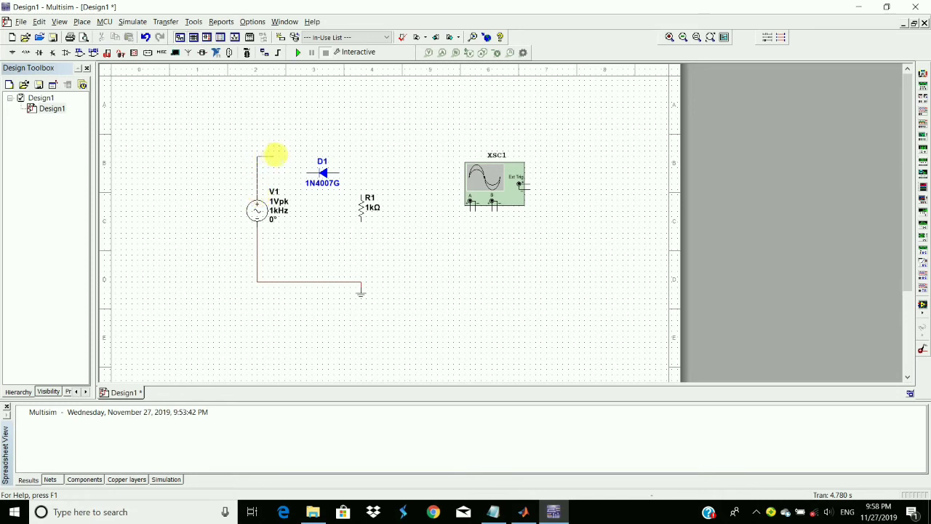
click(306, 173)
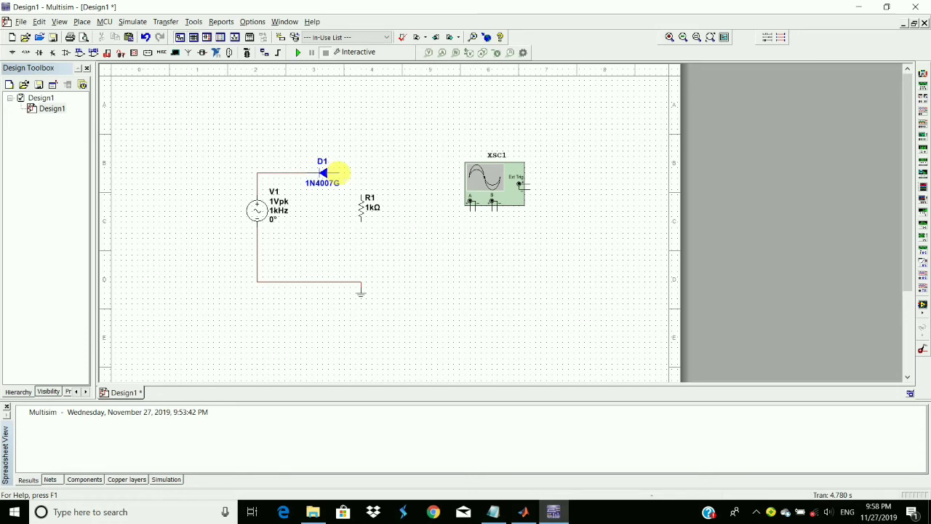
click(339, 173)
click(360, 186)
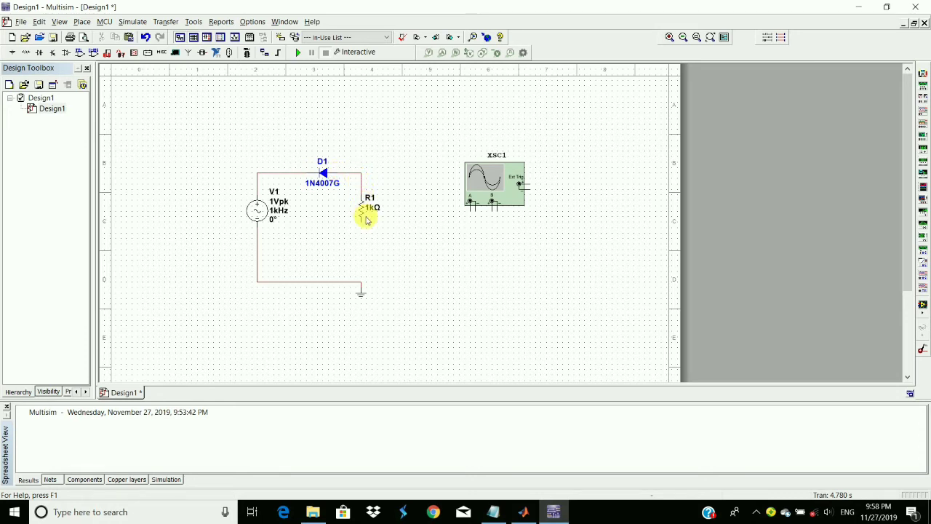
click(361, 219)
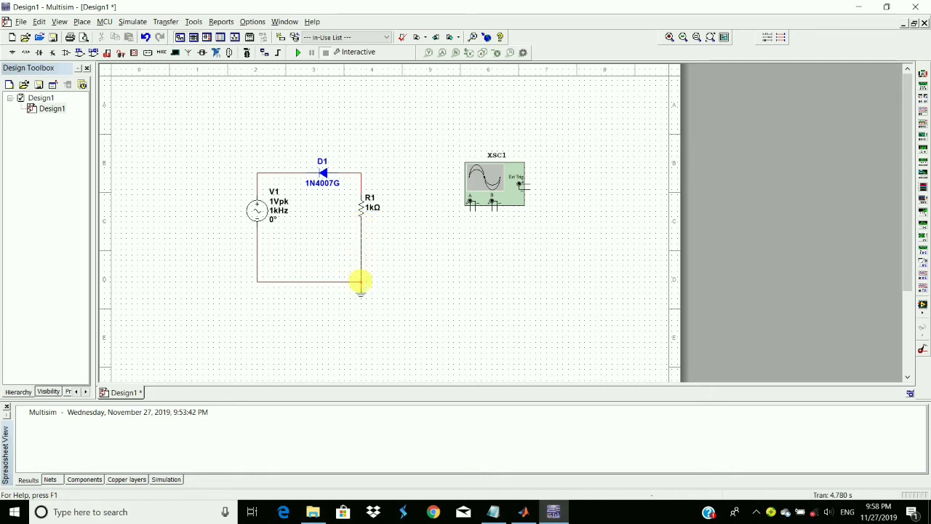
click(361, 282)
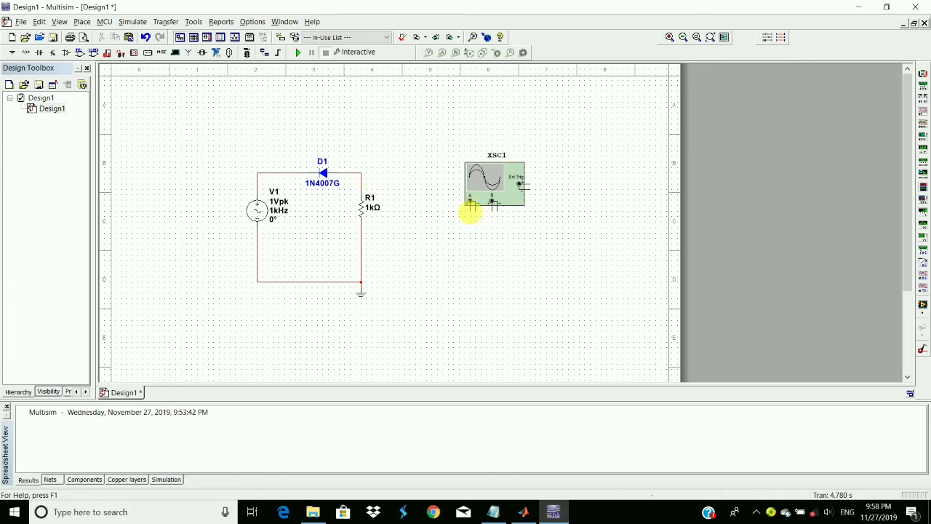
- Connect oscilloscope channel A to the D1/R1 junction and its return to ground
click(471, 209)
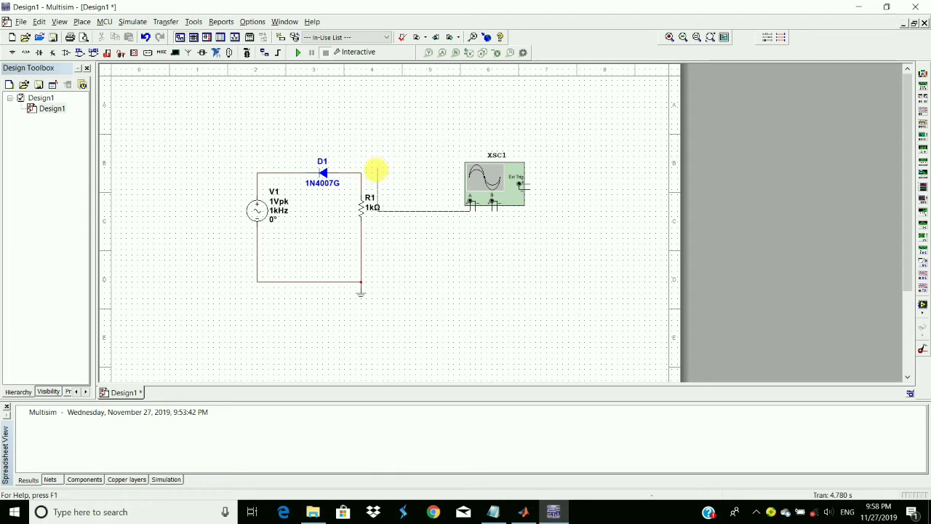
click(362, 175)
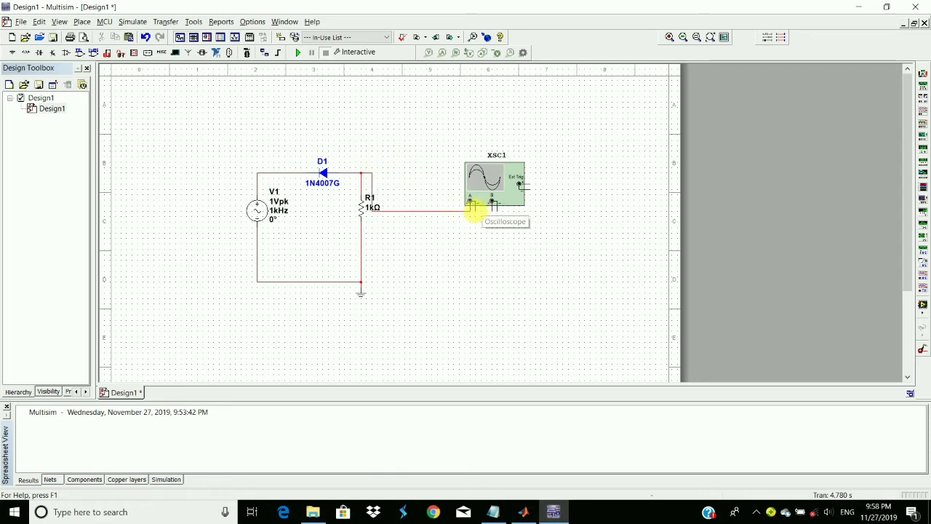
click(475, 209)
click(362, 281)
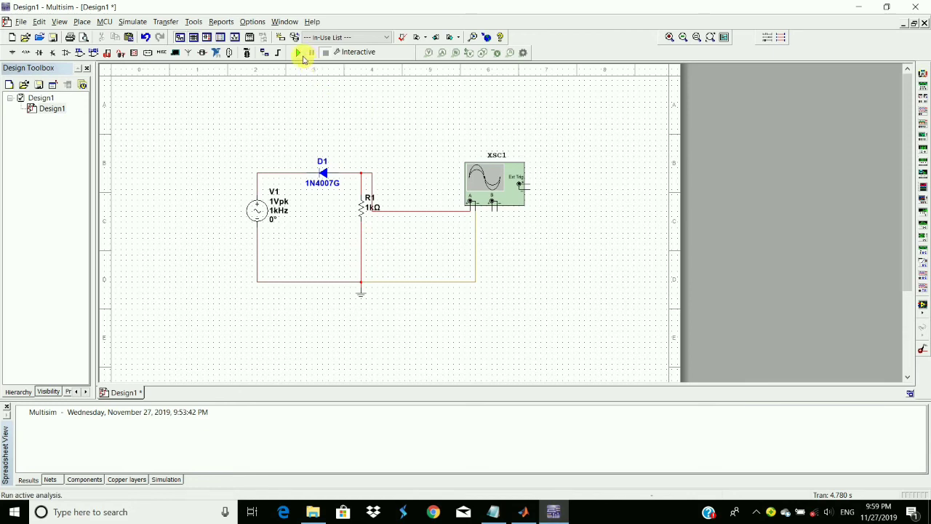
- Run the reversed-diode simulation, open XSC1, and pause to freeze the negative half-wave trace
click(298, 53)
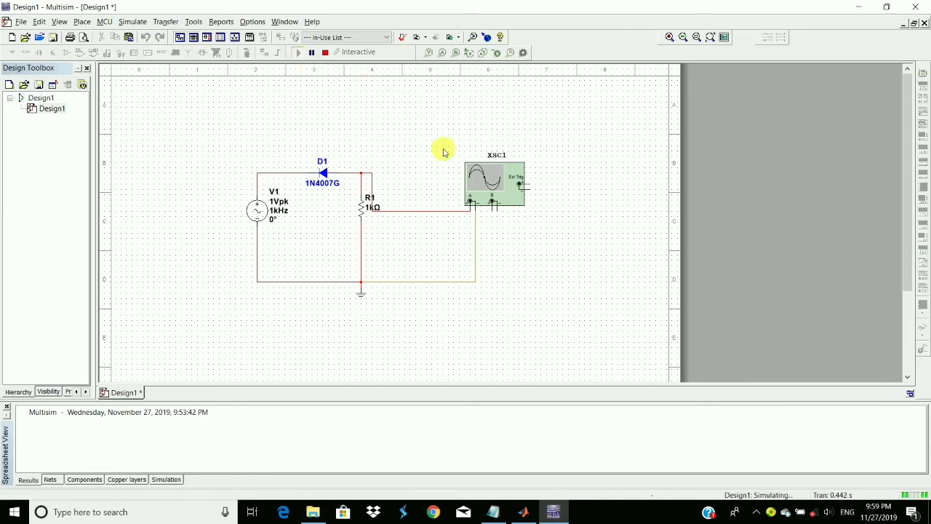
double_click(493, 187)
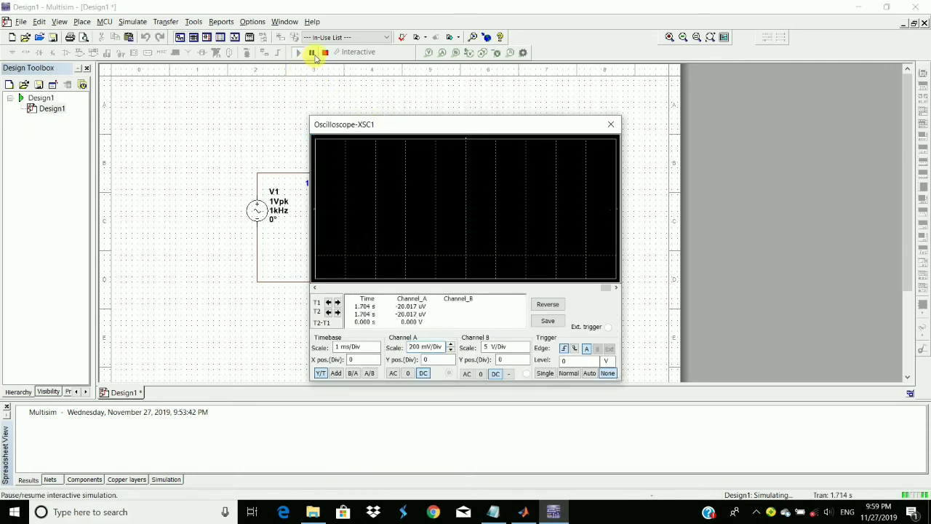
click(313, 55)
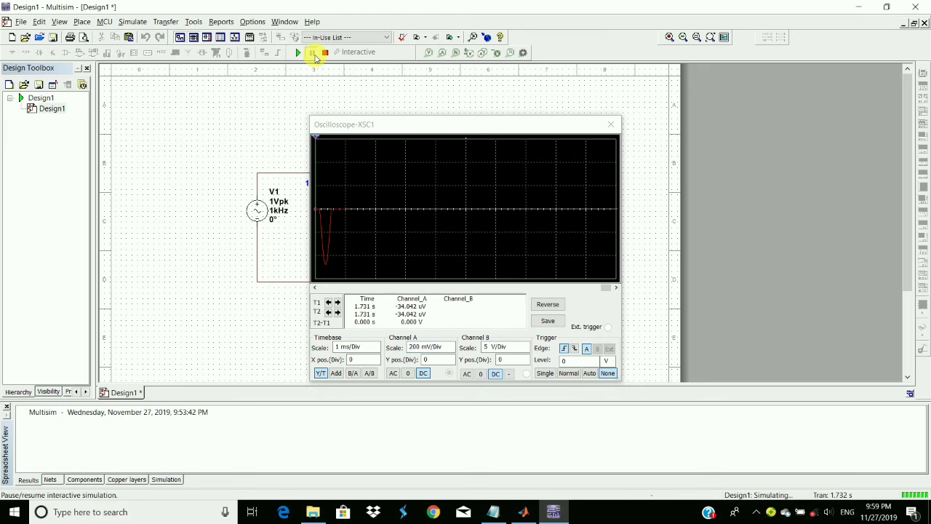
click(313, 56)
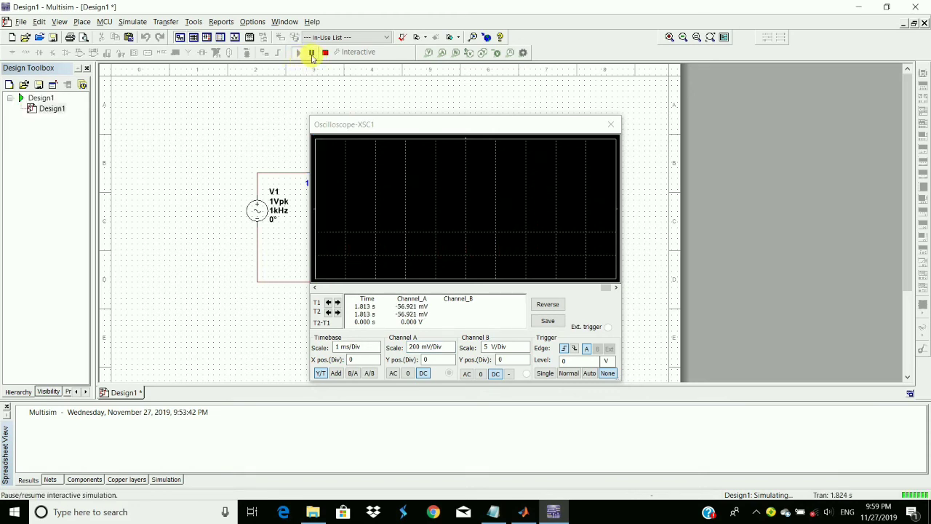
click(312, 55)
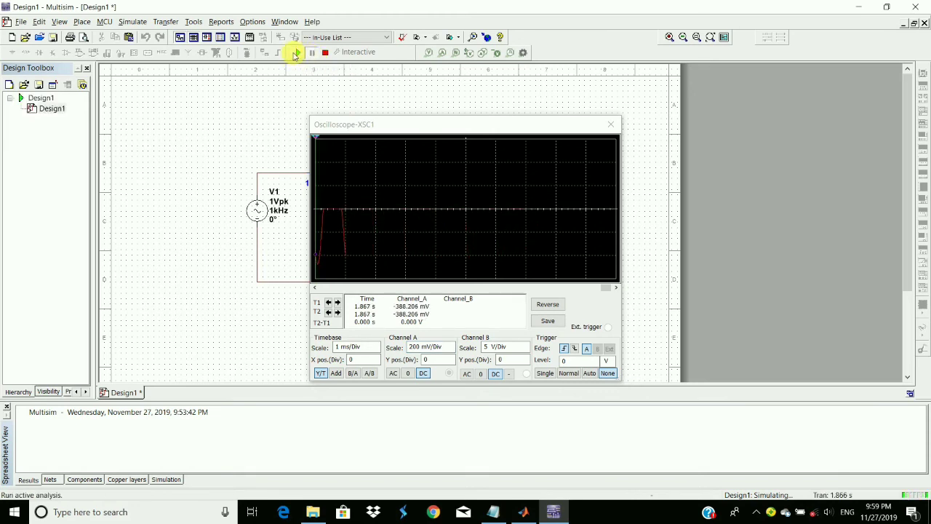
click(312, 56)
click(310, 55)
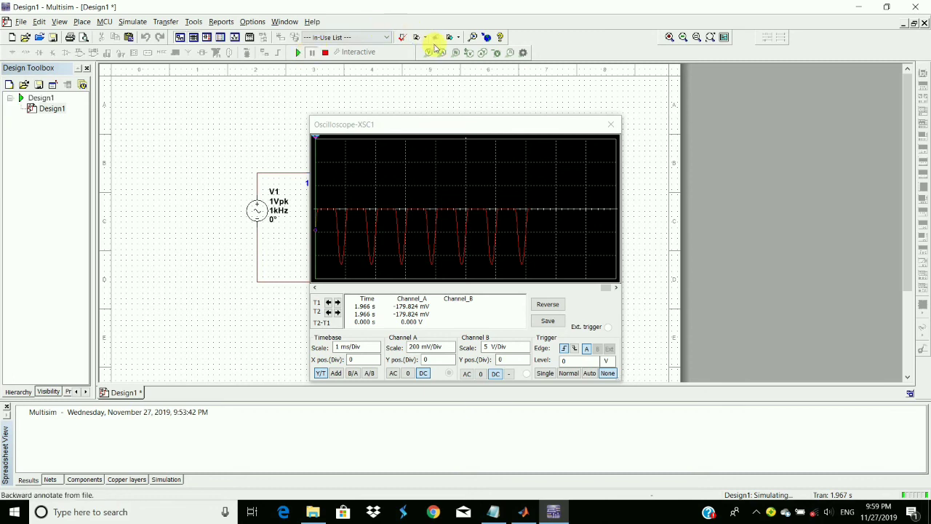
click(612, 130)
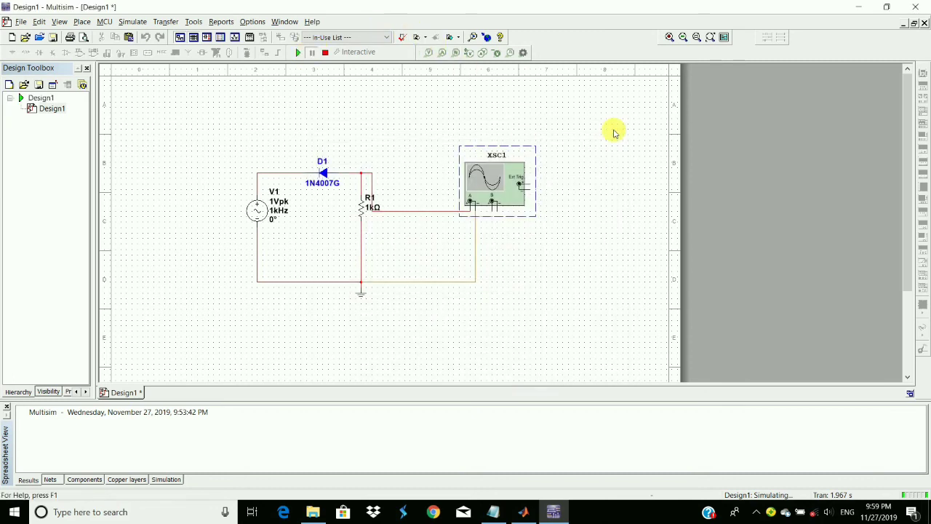